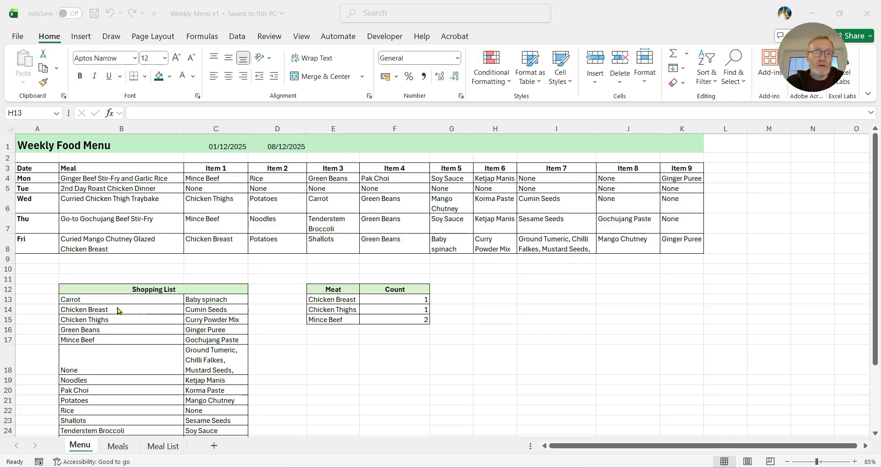
# Examine the shopping list and the meat count table on the Menu sheet, including the COUNTIF formula in F13.
pyautogui.moveTo(109, 302); pyautogui.dragTo(111, 350)
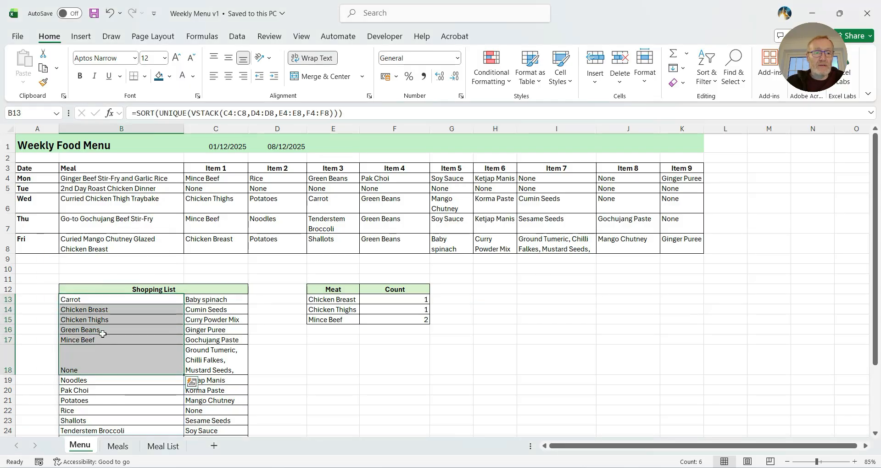
pyautogui.click(88, 309)
pyautogui.click(93, 320)
pyautogui.click(98, 340)
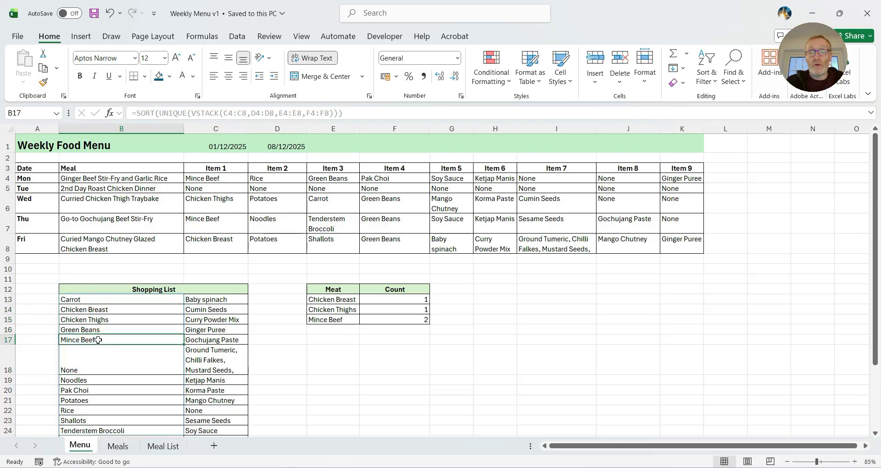
pyautogui.moveTo(317, 290); pyautogui.dragTo(367, 320)
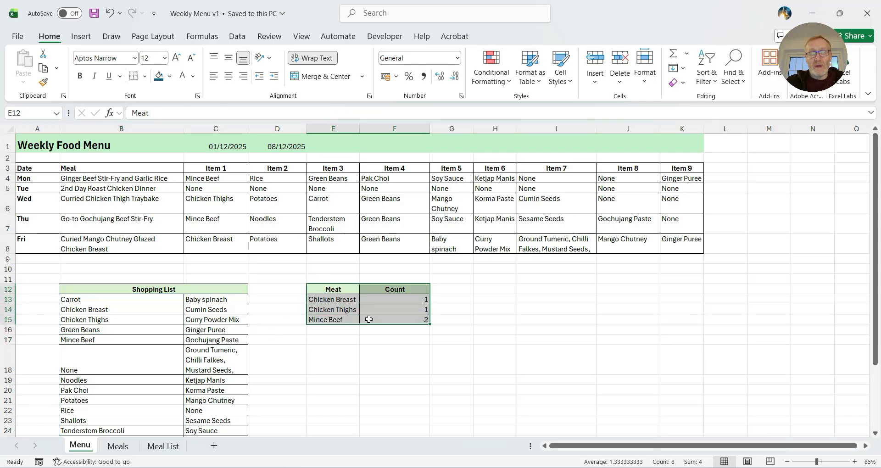
pyautogui.click(323, 321)
pyautogui.click(370, 300)
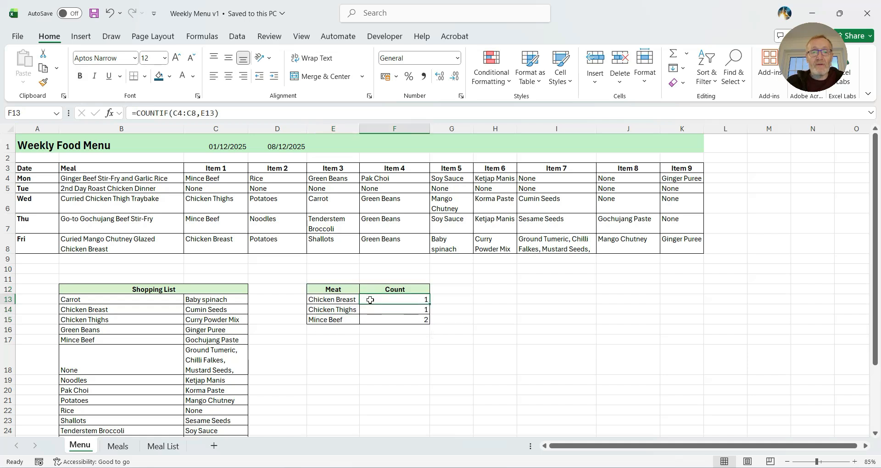
pyautogui.click(188, 113)
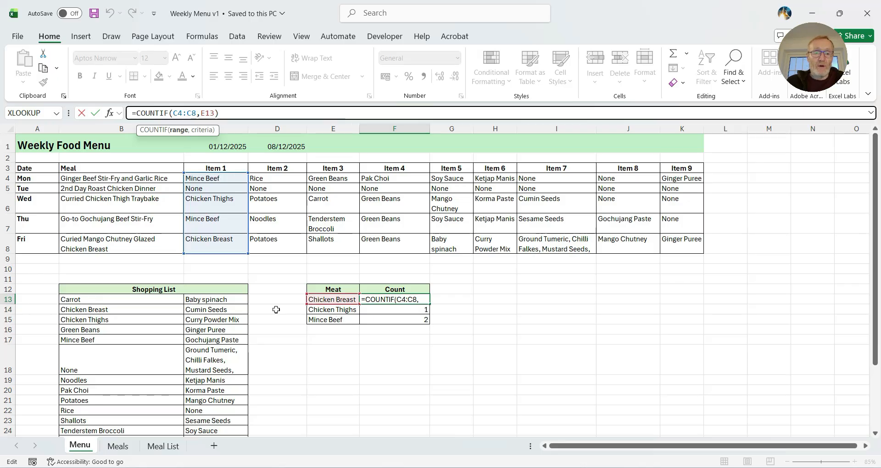
pyautogui.click(95, 113)
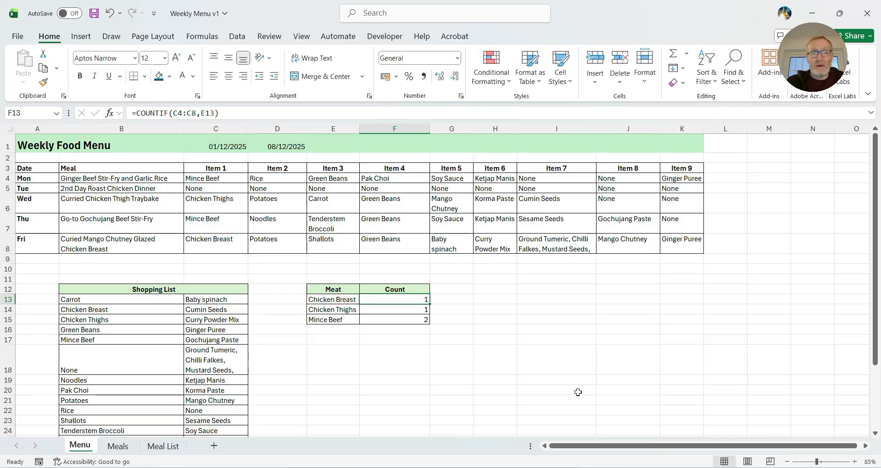
pyautogui.click(536, 354)
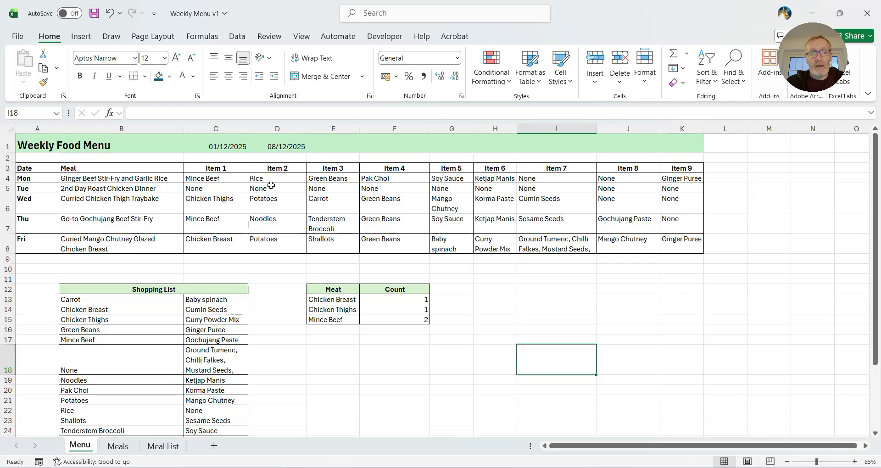
# Inspect the date formulas beside the Weekly Food Menu title, the planned meals for Monday to Friday, and the Meals sheet.
pyautogui.click(212, 146)
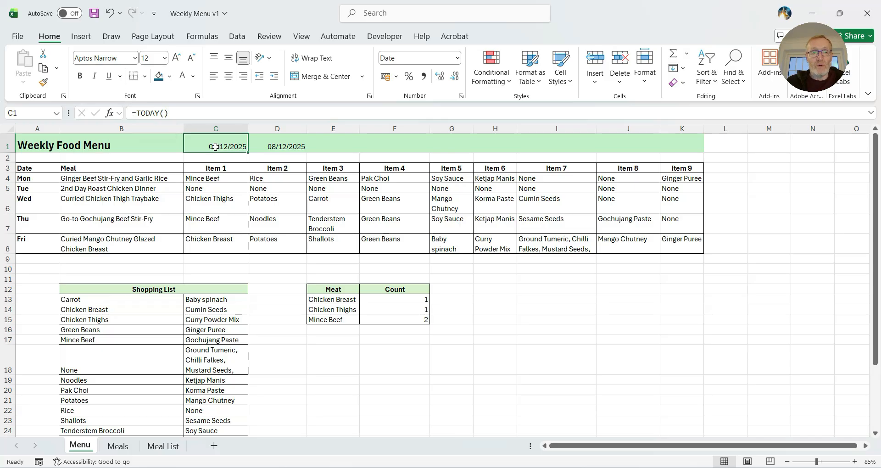
pyautogui.click(291, 146)
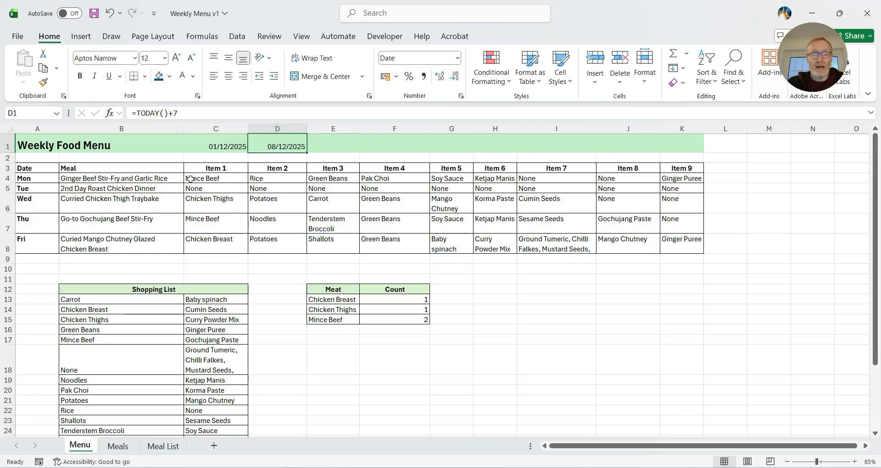
pyautogui.click(124, 178)
pyautogui.moveTo(125, 178); pyautogui.dragTo(133, 239)
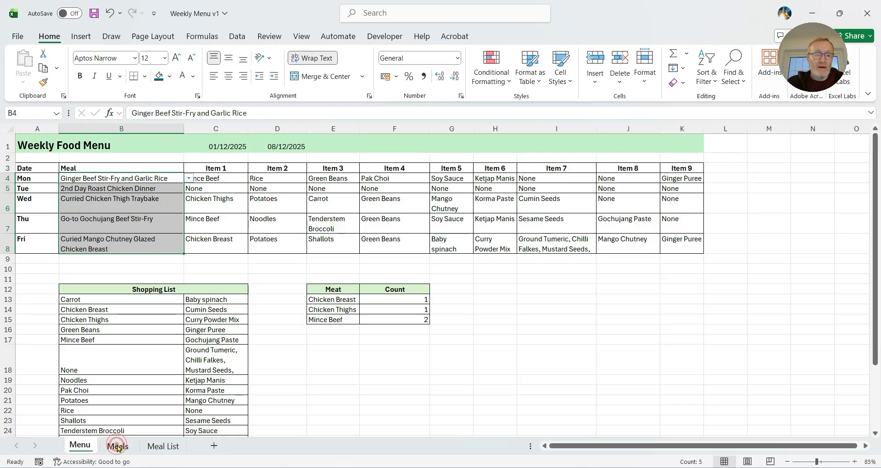
pyautogui.click(117, 445)
pyautogui.click(75, 188)
pyautogui.moveTo(55, 144); pyautogui.dragTo(50, 387)
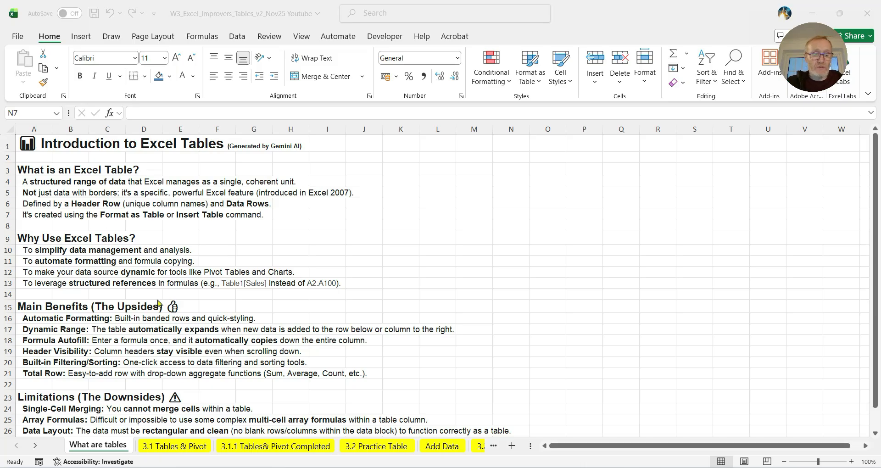
# Read the introduction to Excel tables and examine the sales data's columns on the 3.1 Tables & Pivot sheet.
pyautogui.scroll(-2, 158, 303)
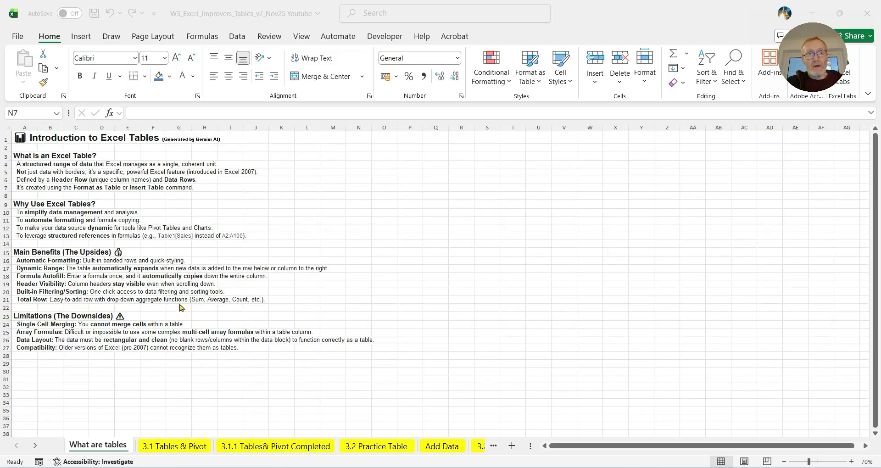
pyautogui.scroll(1, 181, 307)
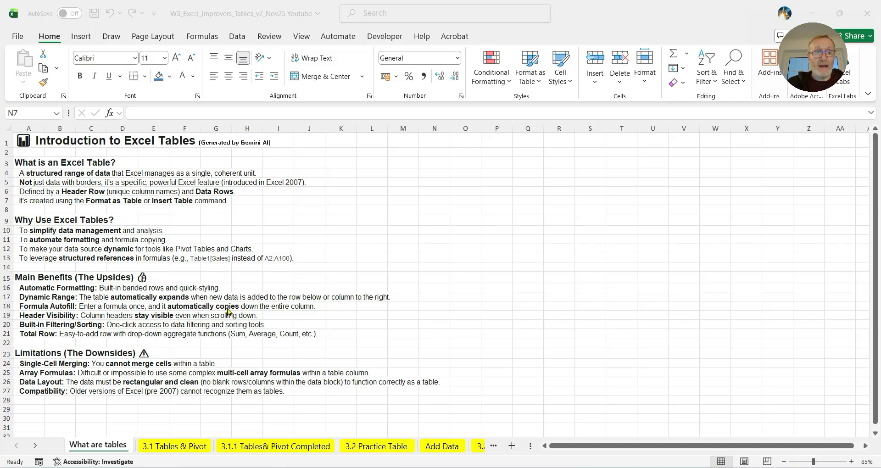
pyautogui.click(169, 447)
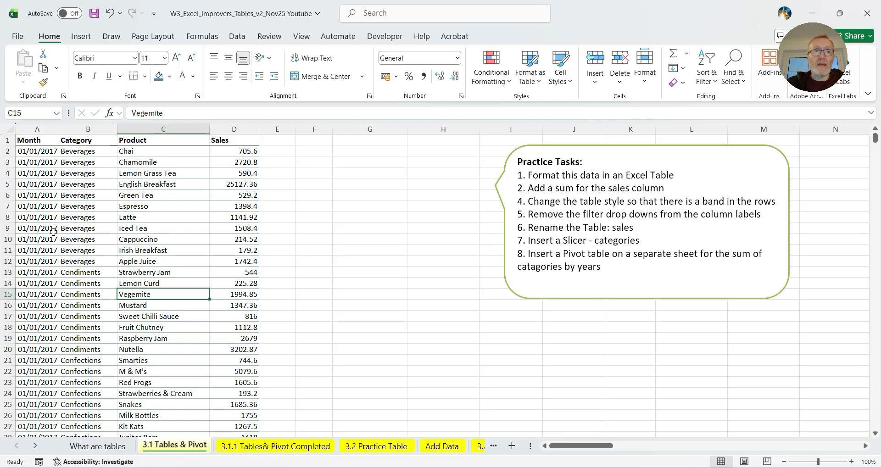
pyautogui.click(39, 173)
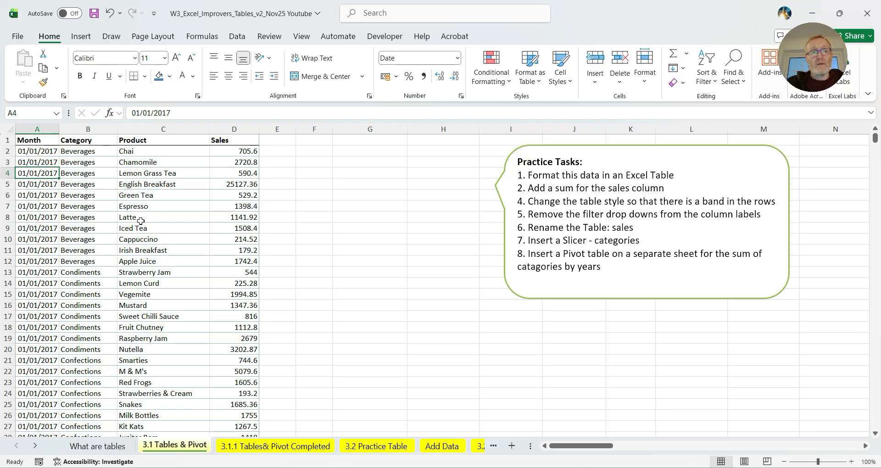
pyautogui.click(272, 142)
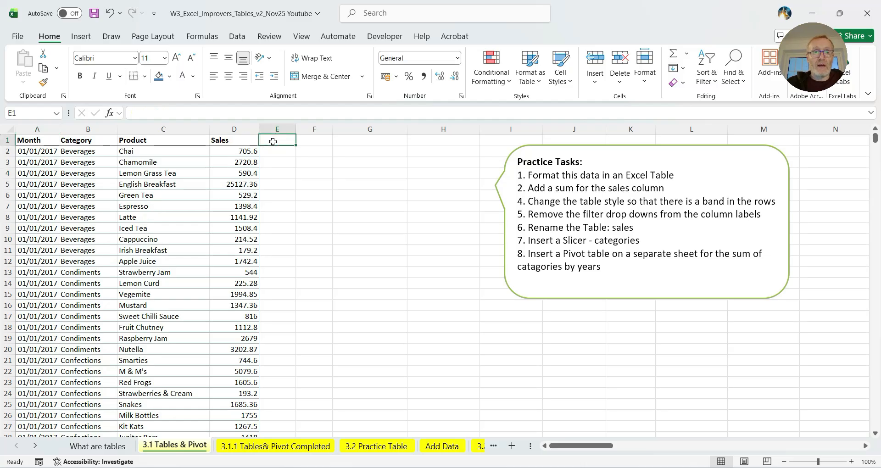
pyautogui.click(316, 142)
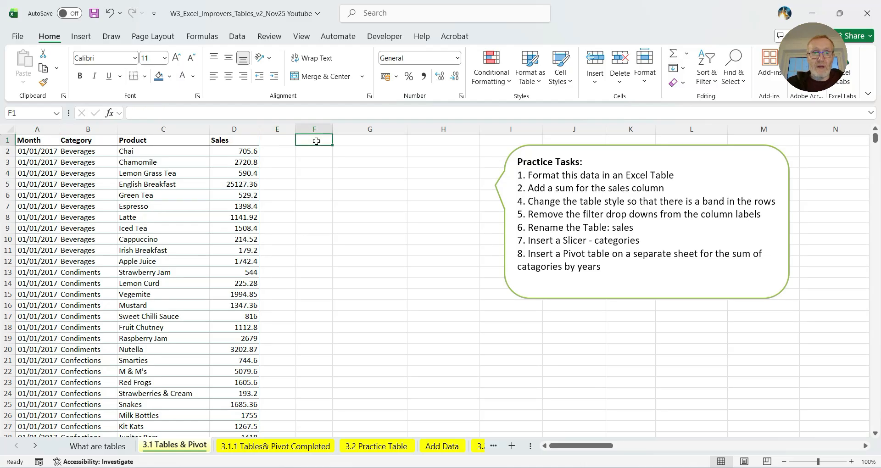
pyautogui.click(365, 140)
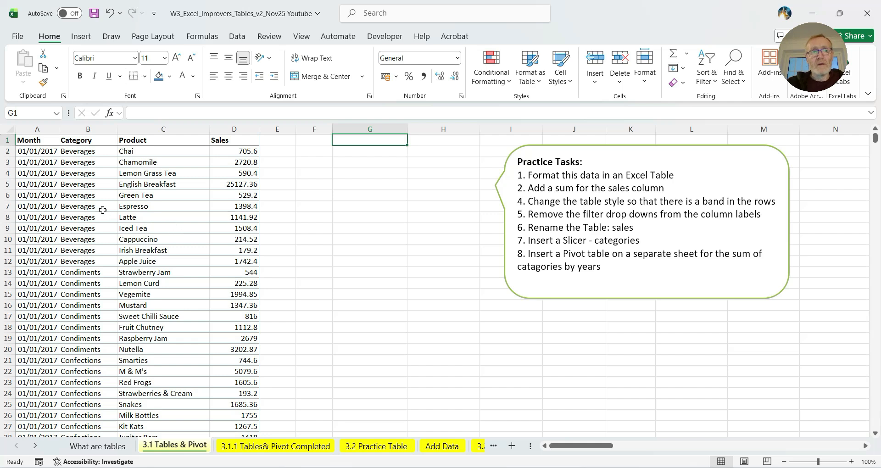
# Format the sales data range A1:D1717 as a table with headers, using the light green banded style.
pyautogui.click(37, 152)
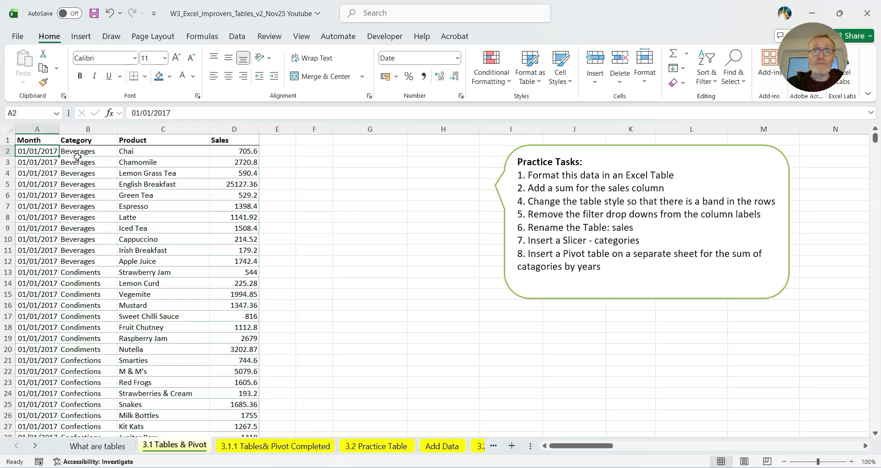
pyautogui.click(539, 83)
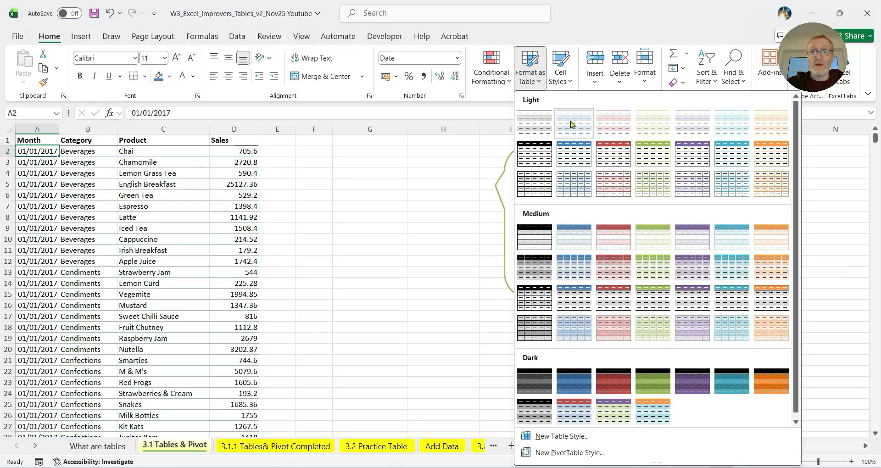
pyautogui.click(653, 127)
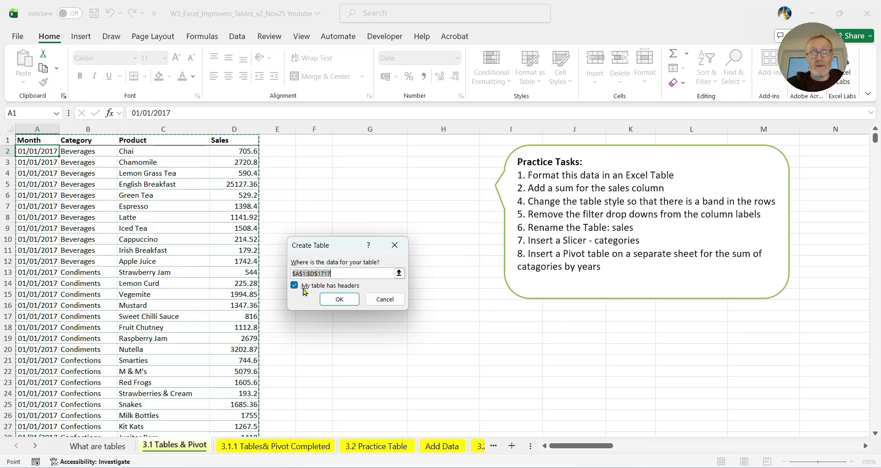
pyautogui.click(338, 299)
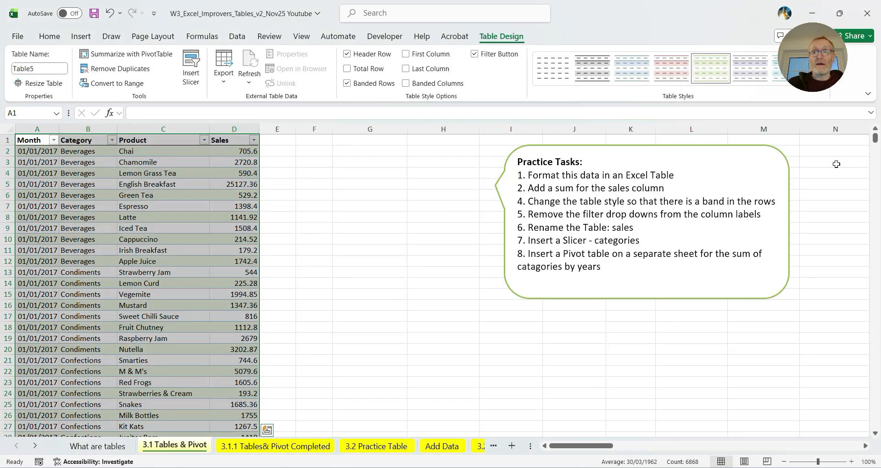
# Check the extent of the sales table down to its last row and add a total row to it.
pyautogui.moveTo(875, 146); pyautogui.dragTo(877, 424)
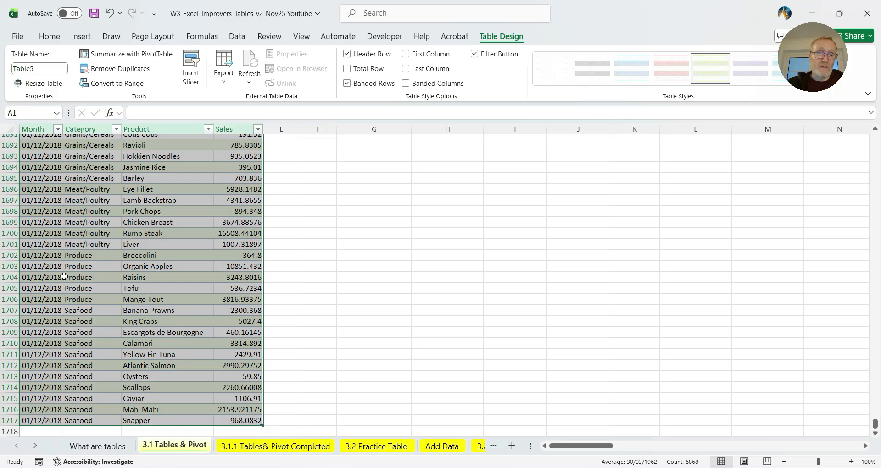
pyautogui.moveTo(874, 423); pyautogui.dragTo(877, 136)
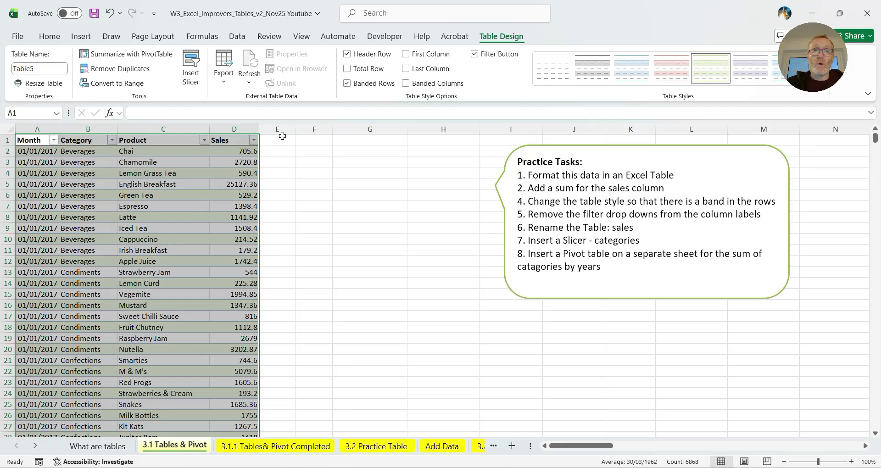
pyautogui.click(347, 70)
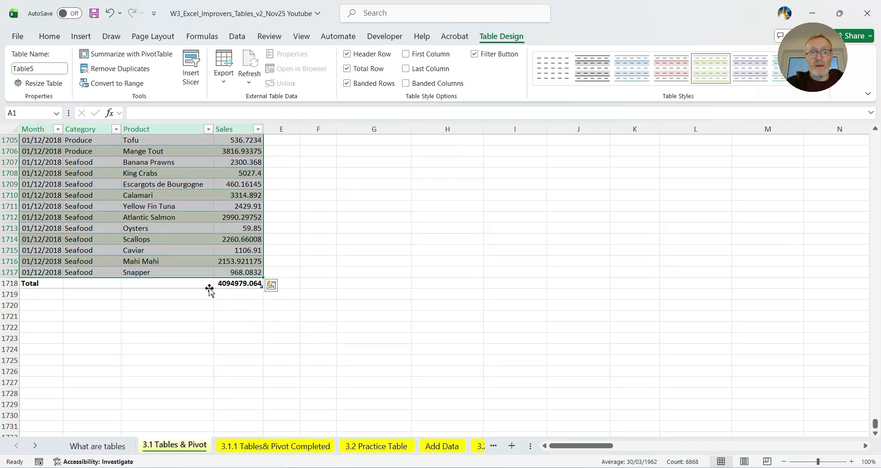
# Try the Average, Count, Max and Min functions for the Sales column total in D1718 and return it to Sum.
pyautogui.click(221, 282)
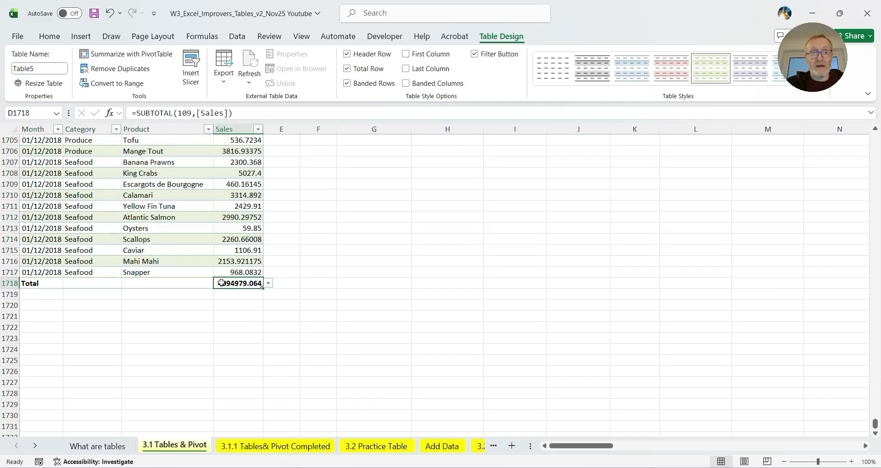
pyautogui.click(268, 283)
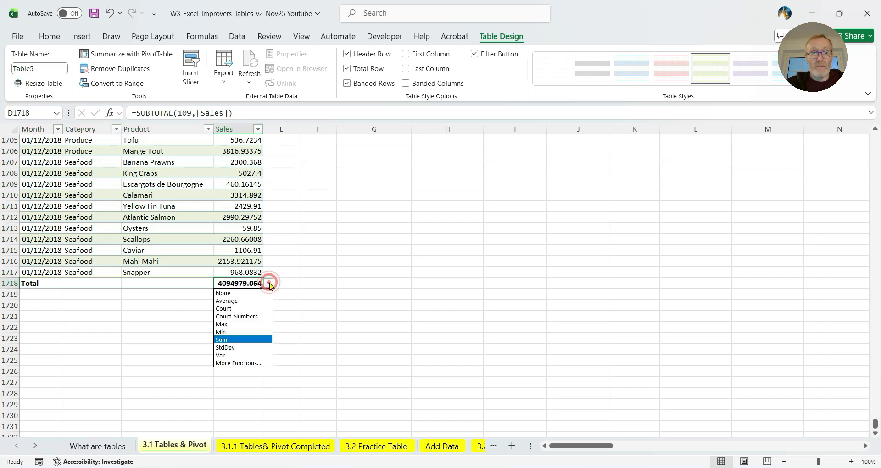
pyautogui.click(247, 302)
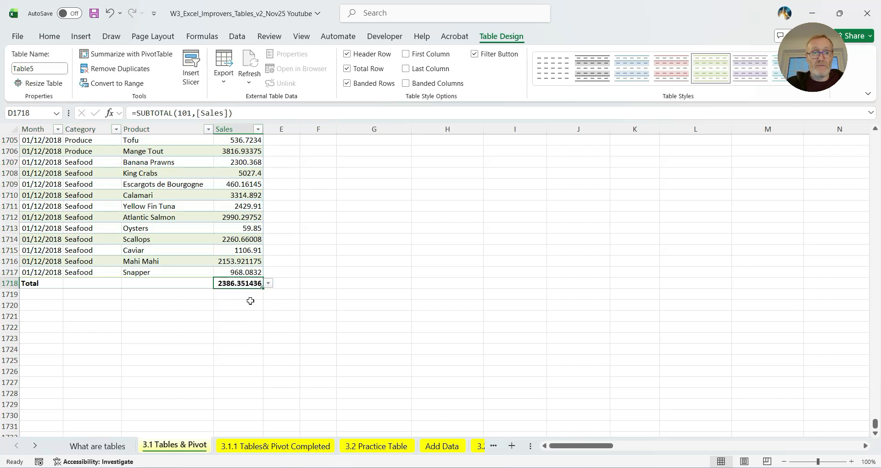
pyautogui.click(268, 284)
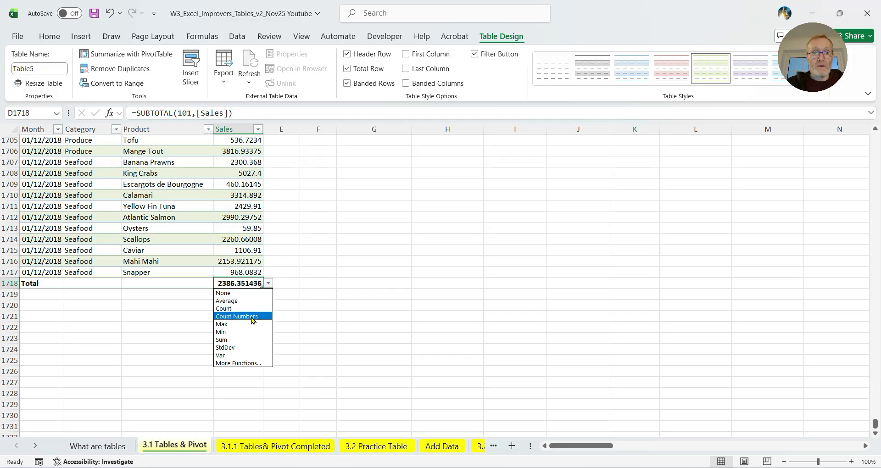
pyautogui.click(236, 309)
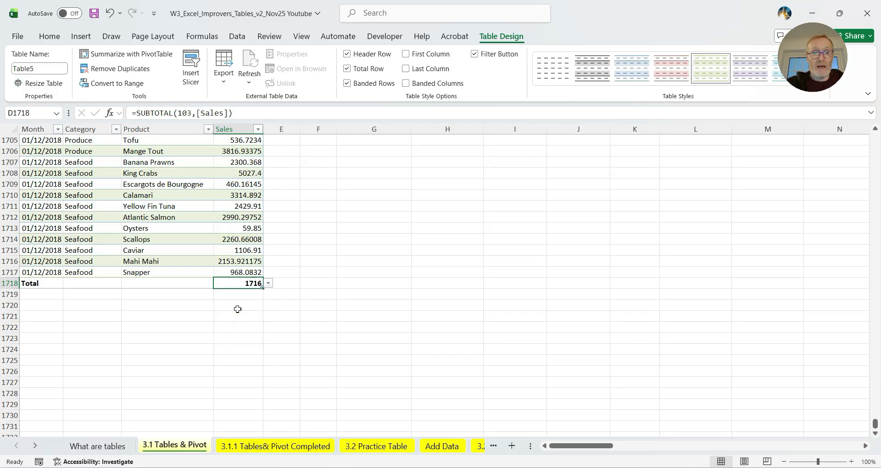
pyautogui.click(268, 284)
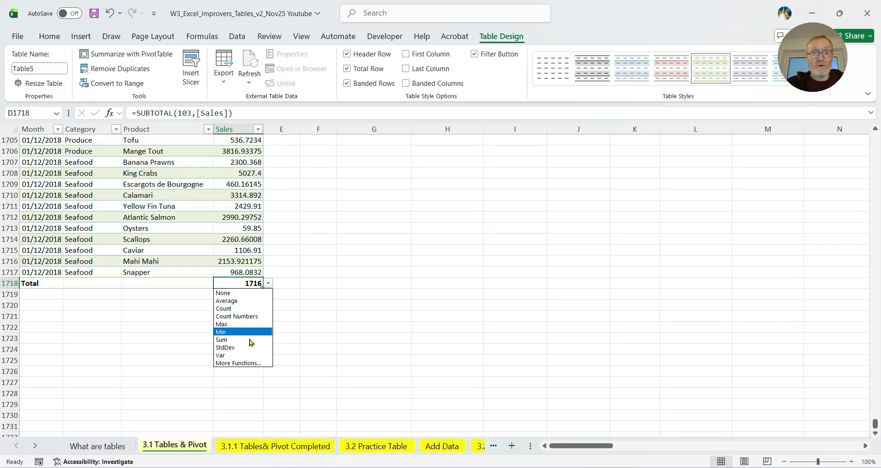
pyautogui.click(241, 323)
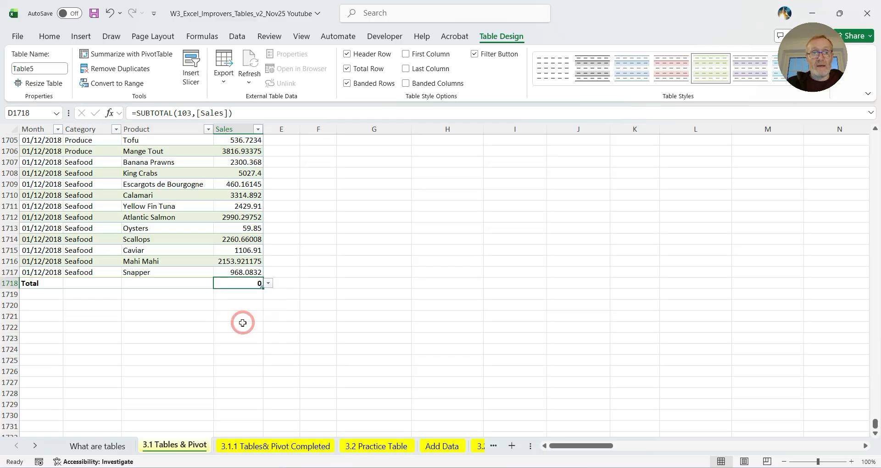
pyautogui.click(269, 284)
pyautogui.click(253, 330)
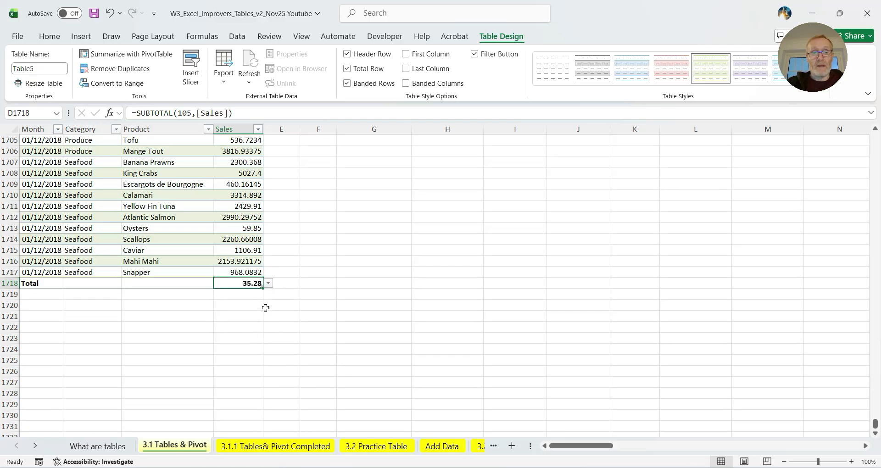
pyautogui.click(269, 283)
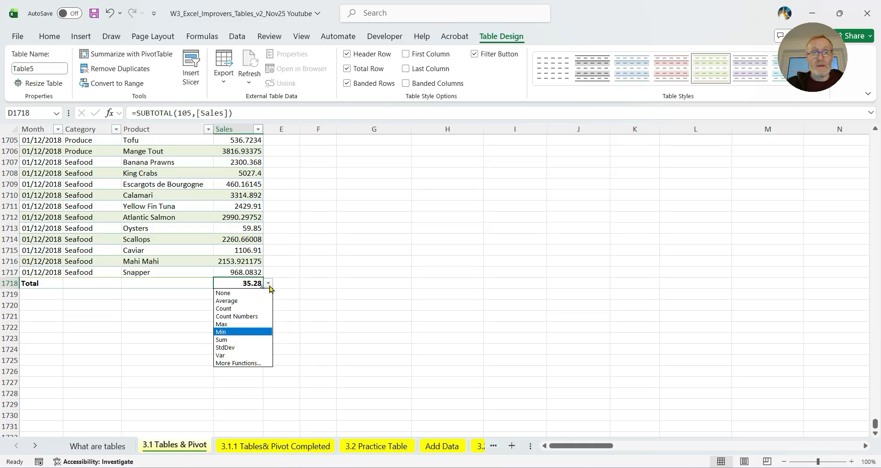
pyautogui.click(250, 336)
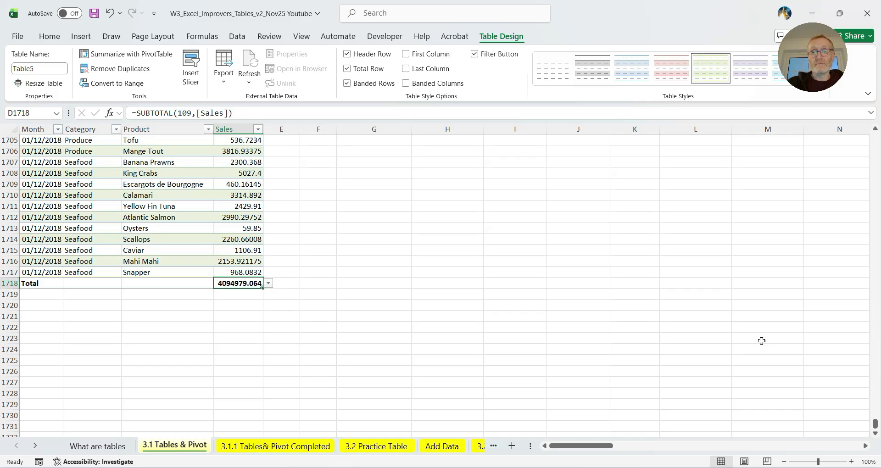
# Try the plain table style without banding on the sales table and return it to the light green banded style.
pyautogui.click(874, 422)
pyautogui.moveTo(874, 422); pyautogui.dragTo(874, 146)
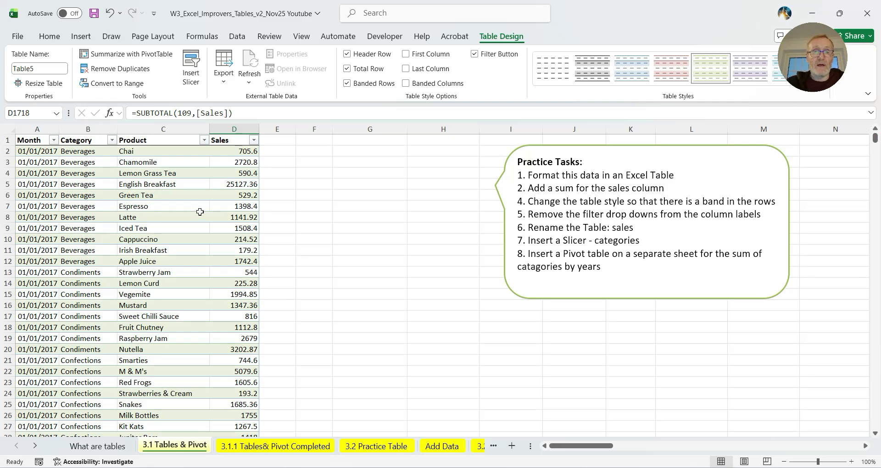
pyautogui.click(551, 66)
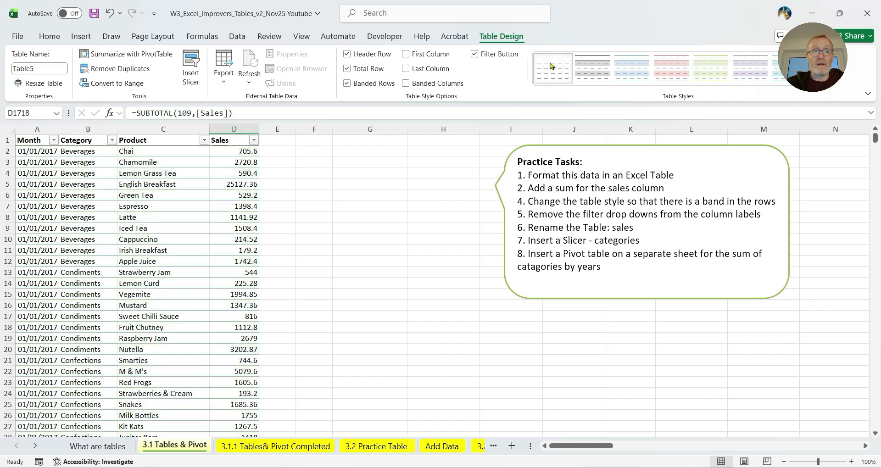
pyautogui.click(710, 68)
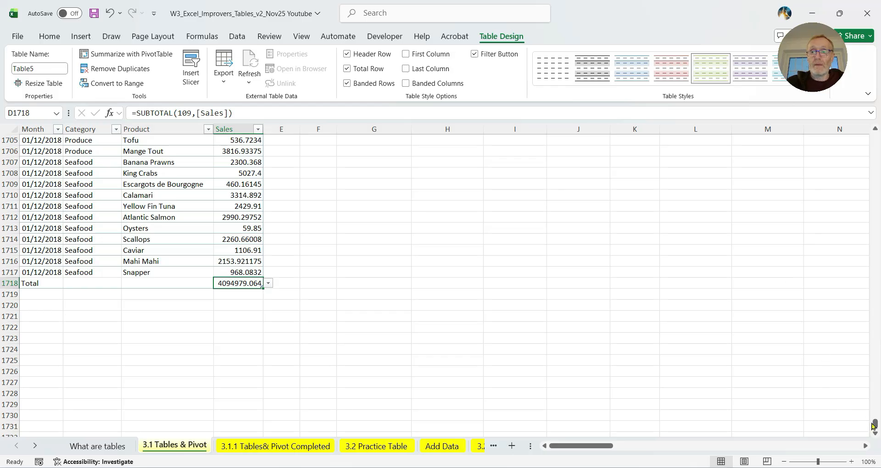
pyautogui.moveTo(874, 421); pyautogui.dragTo(872, 136)
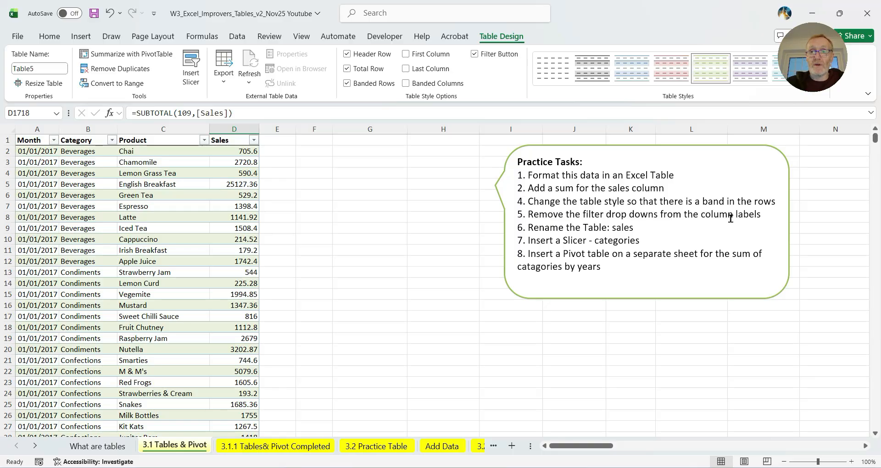
# Remove the filter drop-downs from the sales table's column labels with the Filter command.
pyautogui.click(142, 140)
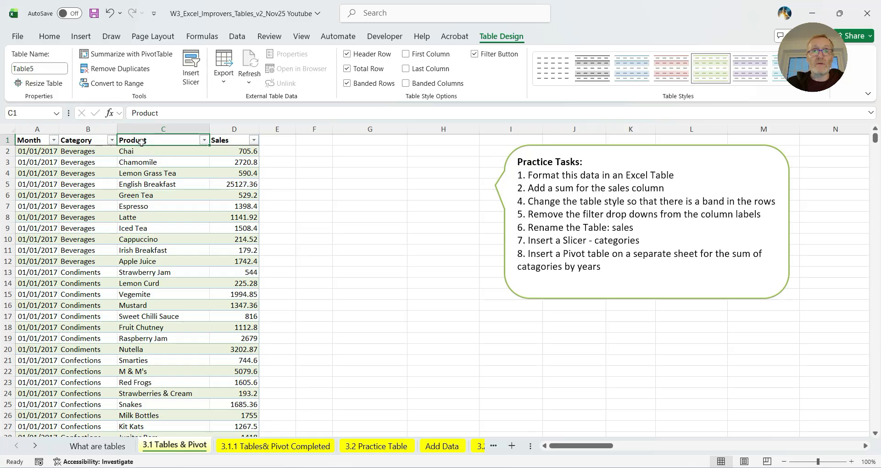
pyautogui.click(474, 55)
pyautogui.click(474, 55)
pyautogui.click(48, 37)
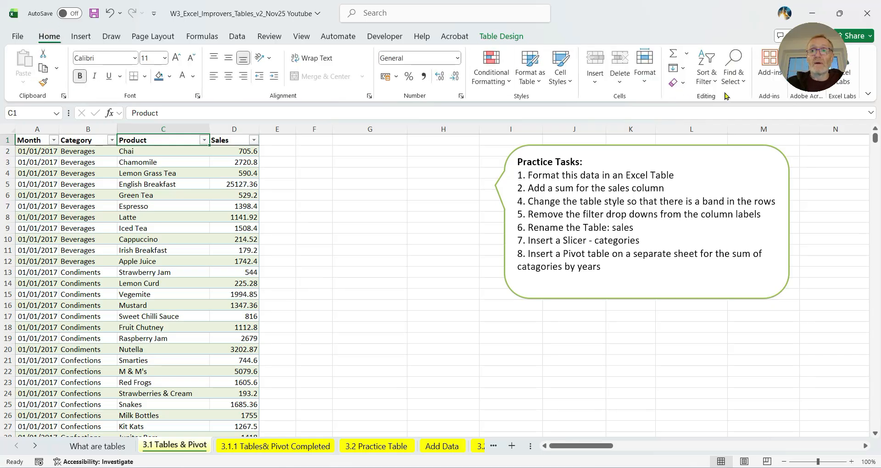
pyautogui.click(711, 81)
pyautogui.click(724, 152)
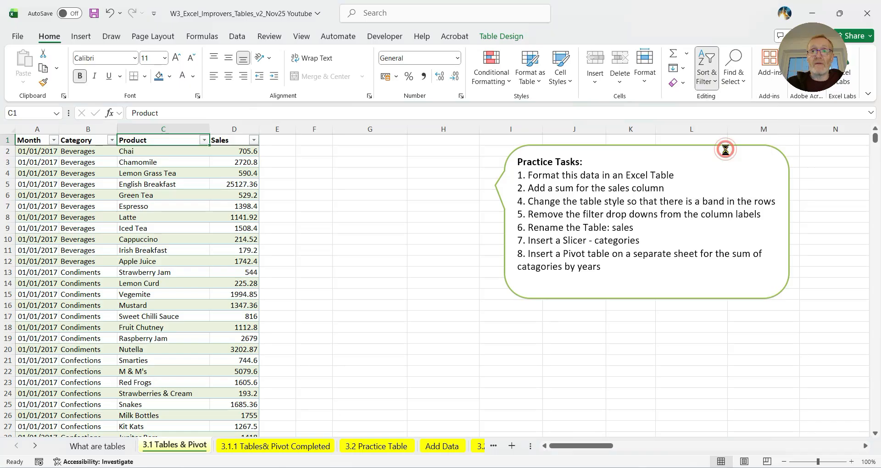
# Rename the sales table as sales1.
pyautogui.click(503, 38)
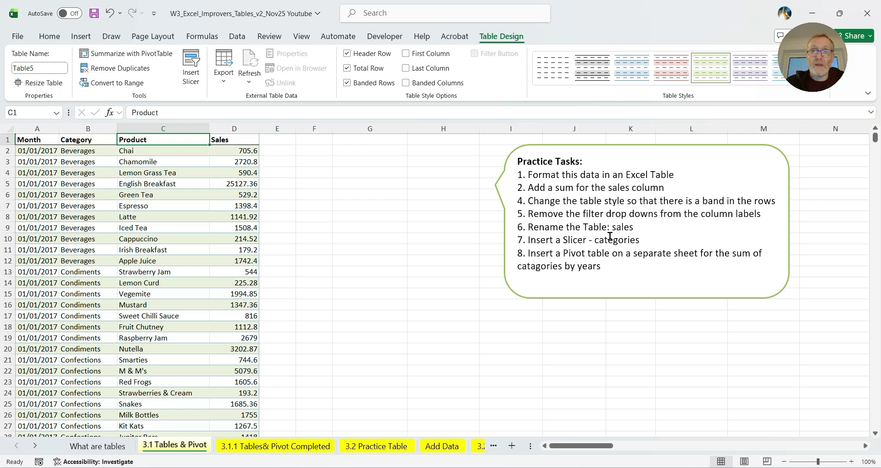
pyautogui.click(40, 68)
pyautogui.moveTo(40, 68); pyautogui.dragTo(6, 70)
pyautogui.write('sal')
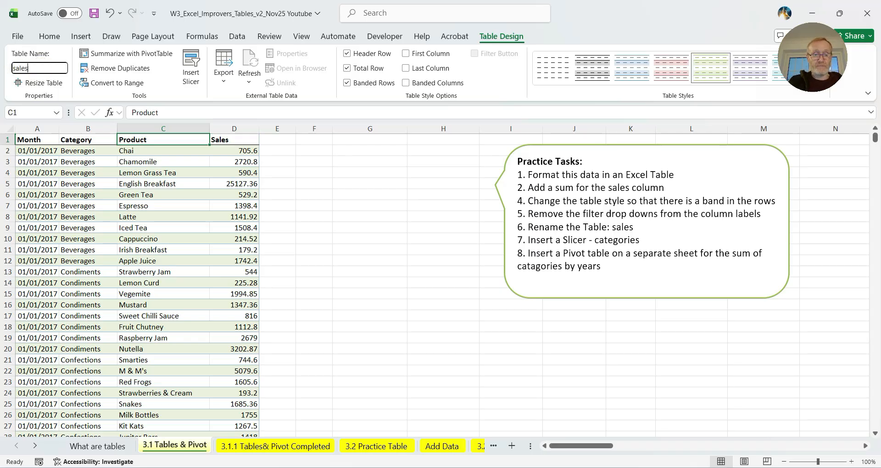
pyautogui.press('Return')
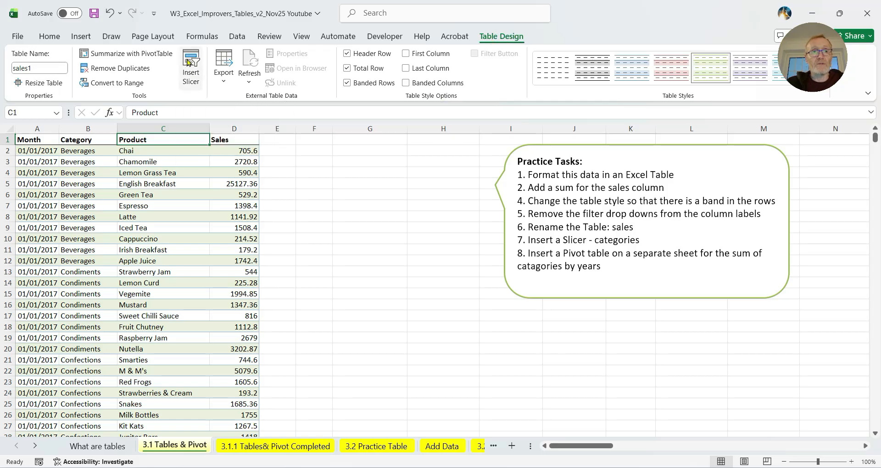
# Insert a slicer for the Category field and place it beside the table in columns E to G, just below the header row.
pyautogui.click(190, 60)
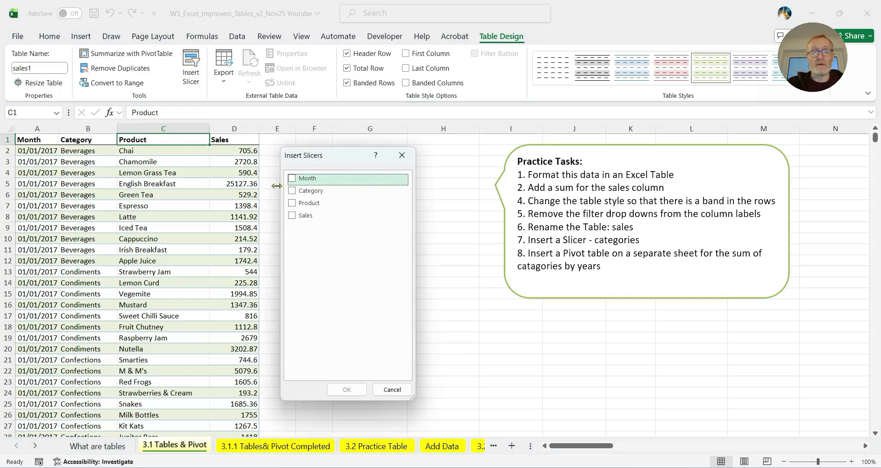
pyautogui.click(292, 190)
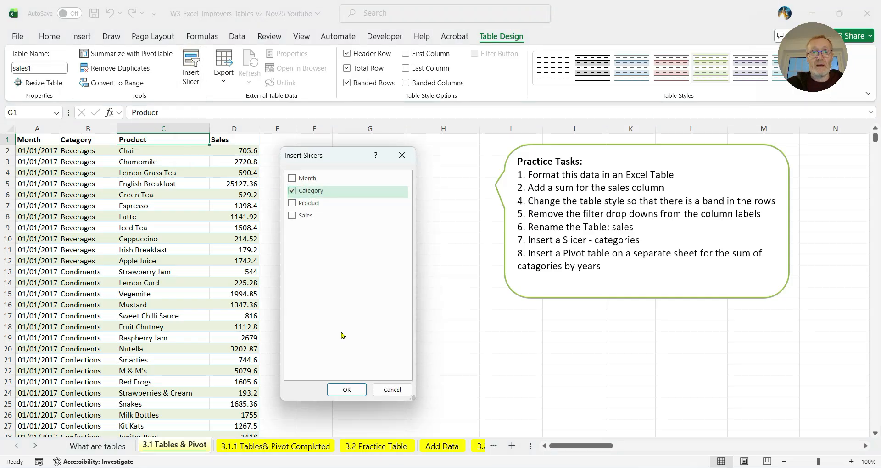
pyautogui.click(346, 389)
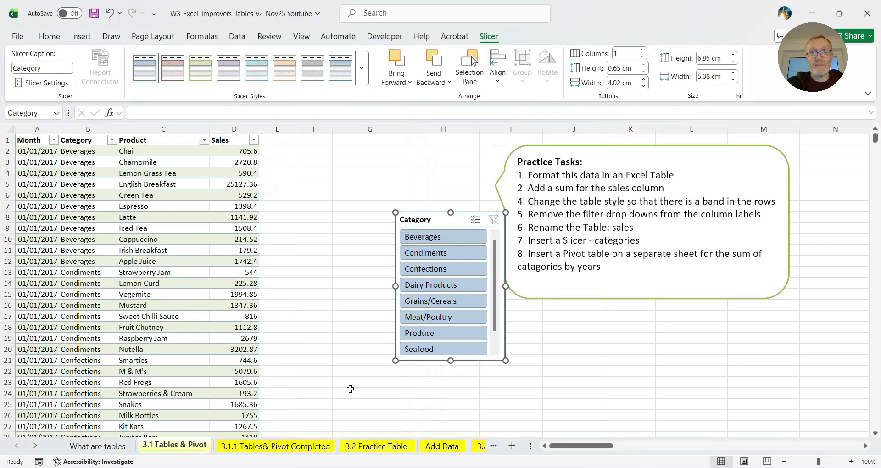
pyautogui.moveTo(398, 212); pyautogui.dragTo(279, 150)
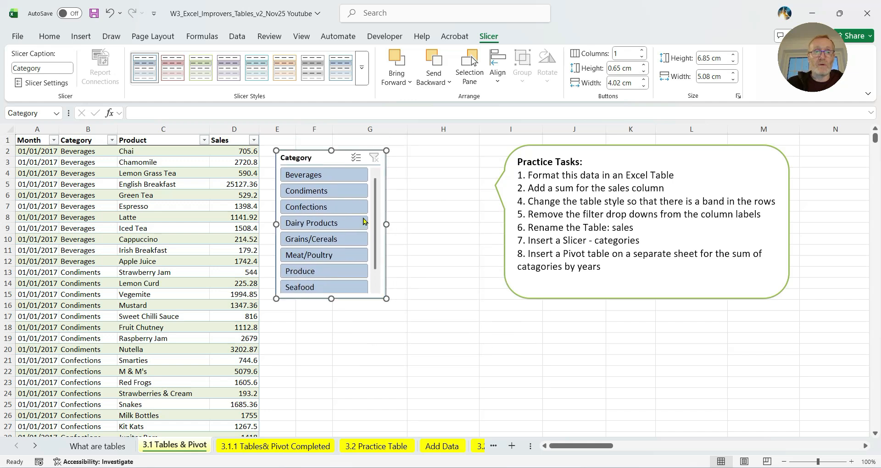
# Apply the Light Green, Slicer Style Light 3 to the Category slicer and resize it to fit its items in two columns.
pyautogui.click(199, 69)
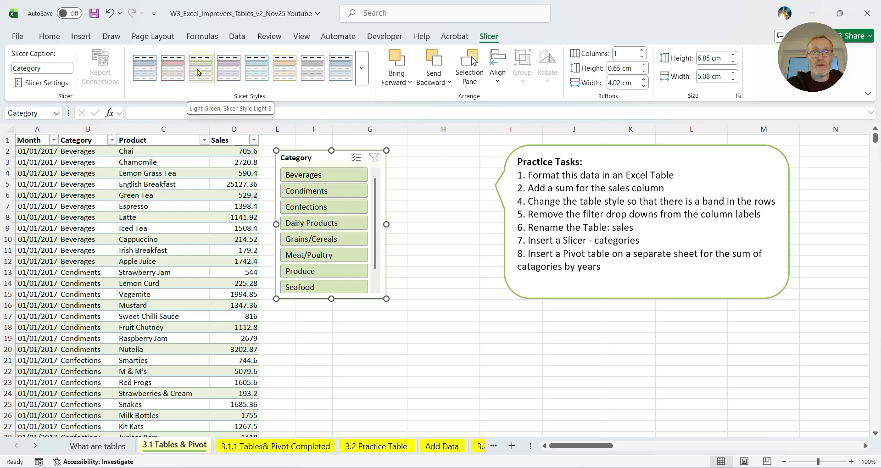
pyautogui.moveTo(331, 299)
pyautogui.mouseDown()
pyautogui.moveTo(331, 324)
pyautogui.moveTo(331, 305)
pyautogui.mouseUp()
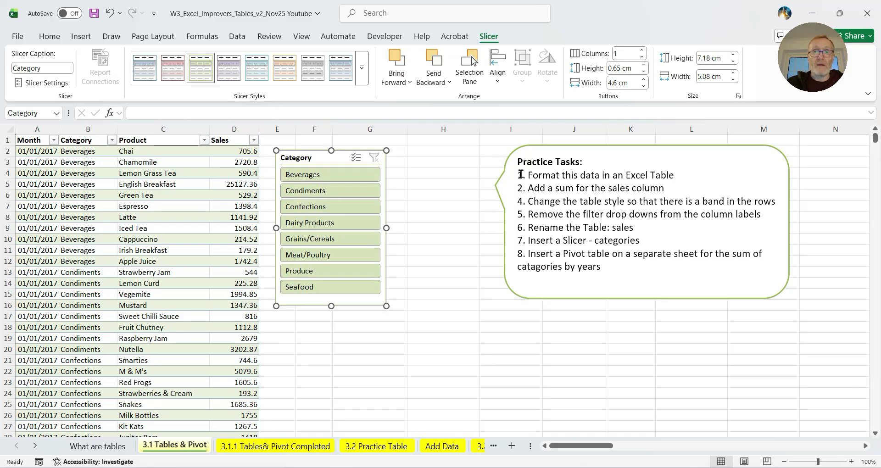
pyautogui.click(643, 51)
pyautogui.moveTo(386, 228); pyautogui.dragTo(413, 228)
pyautogui.moveTo(344, 306); pyautogui.dragTo(344, 237)
pyautogui.click(445, 217)
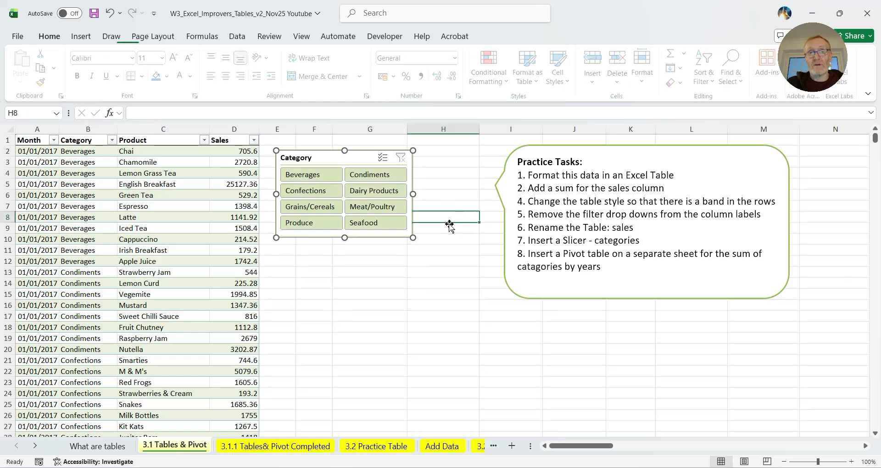
# Turn off the filter buttons in the table's header row again.
pyautogui.click(155, 141)
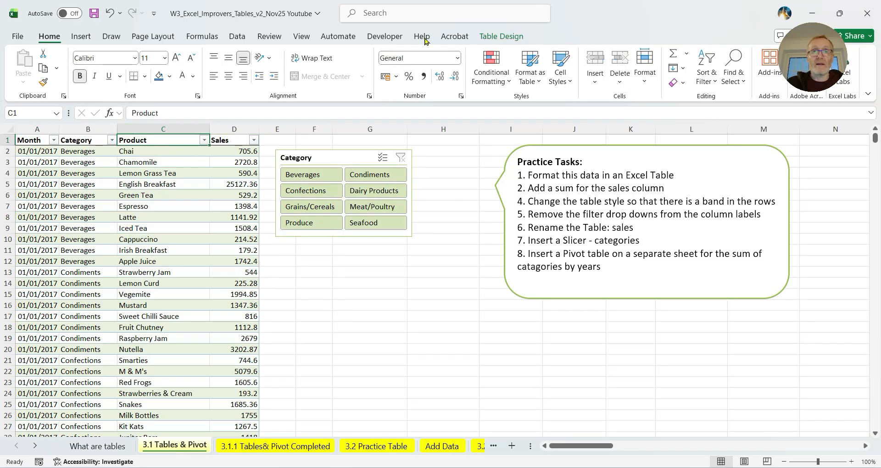
pyautogui.click(512, 37)
pyautogui.click(475, 54)
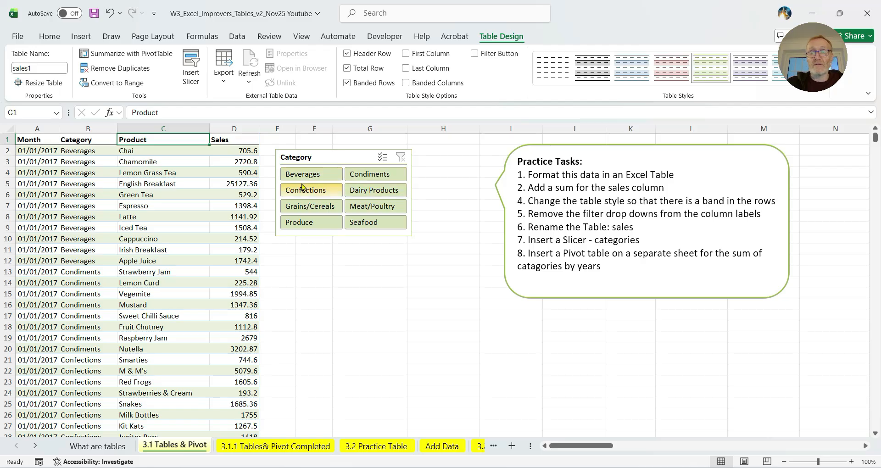
# Try the Category slicer with Beverages, Beverages through Dairy Products, and Grains/Cereals with Dairy Products, and clear the filter.
pyautogui.click(300, 178)
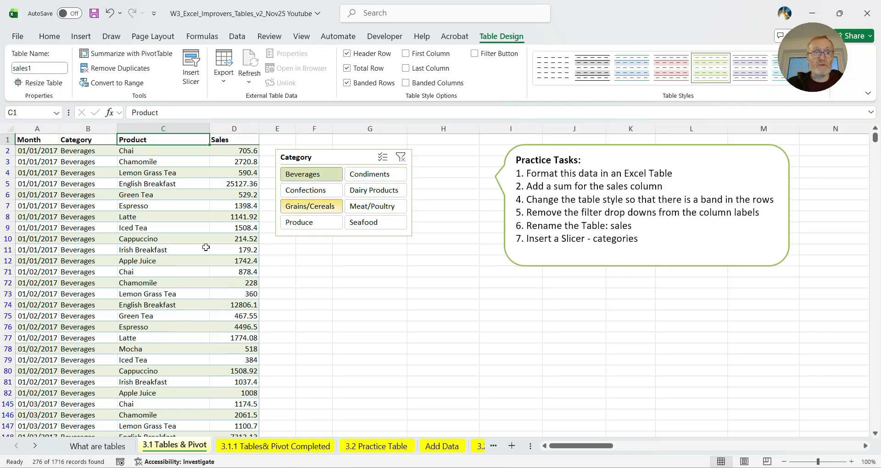
pyautogui.scroll(-2, 111, 311)
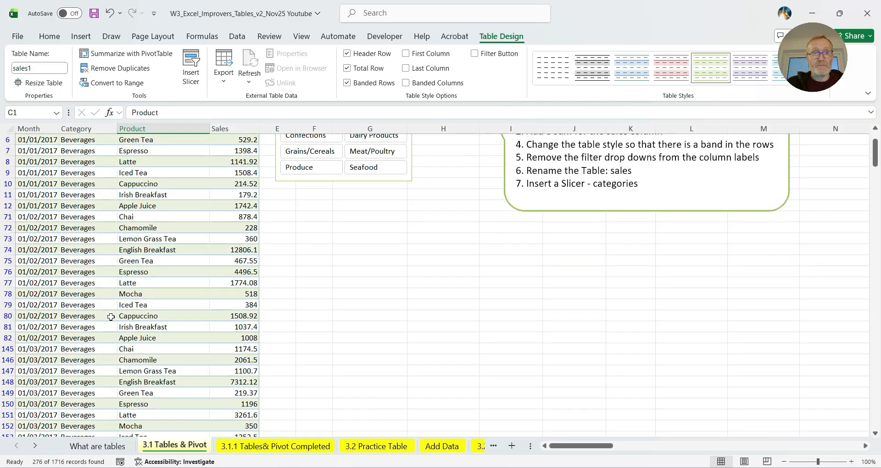
pyautogui.scroll(2, 111, 311)
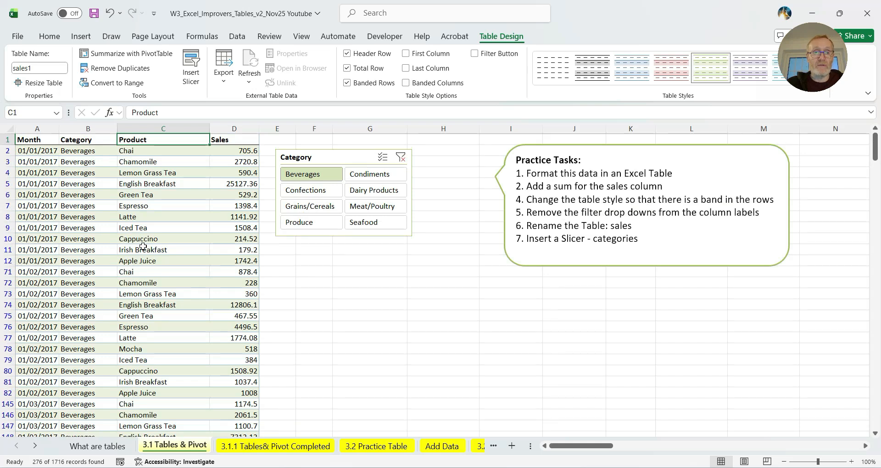
pyautogui.keyDown('shift'); pyautogui.click(367, 192); pyautogui.keyUp('shift')
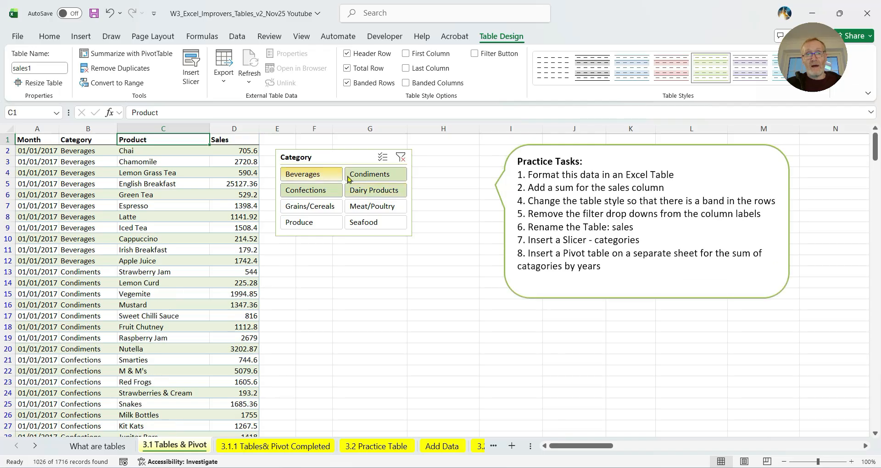
pyautogui.keyDown('ctrl'); pyautogui.click(313, 175); pyautogui.keyUp('ctrl')
pyautogui.click(322, 206)
pyautogui.keyDown('ctrl'); pyautogui.click(373, 191); pyautogui.keyUp('ctrl')
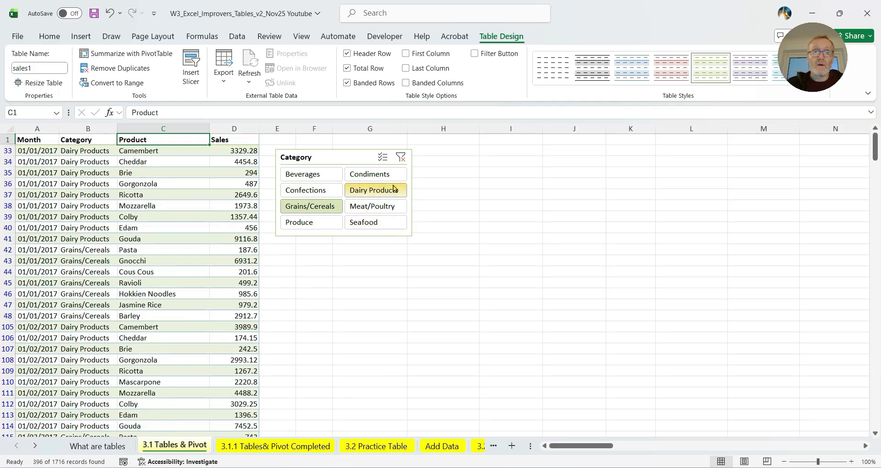
pyautogui.click(401, 157)
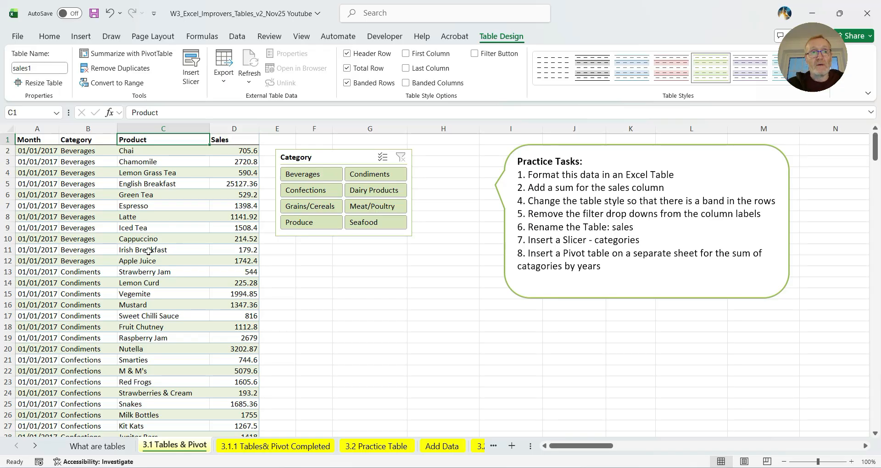
# Insert a PivotTable based on the sales1 table on a new worksheet.
pyautogui.click(37, 151)
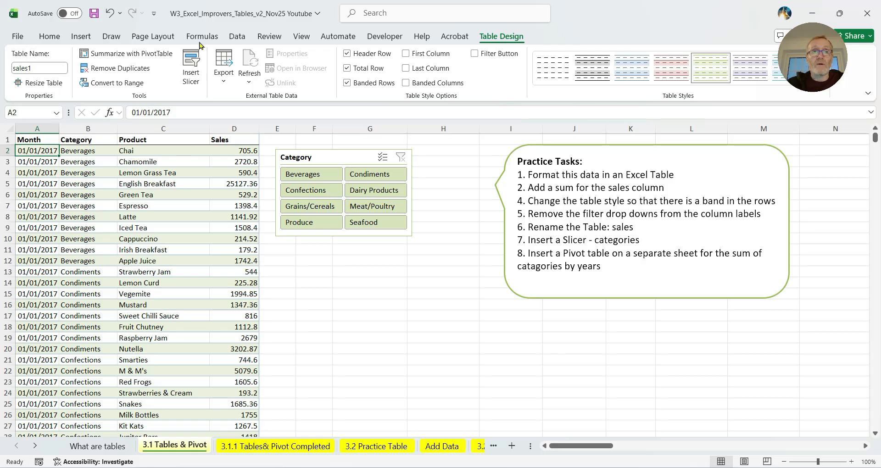
pyautogui.click(81, 37)
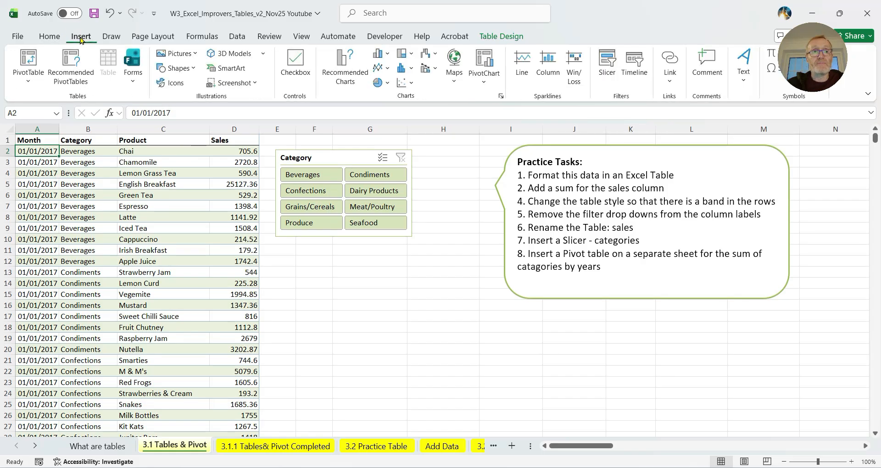
pyautogui.click(26, 51)
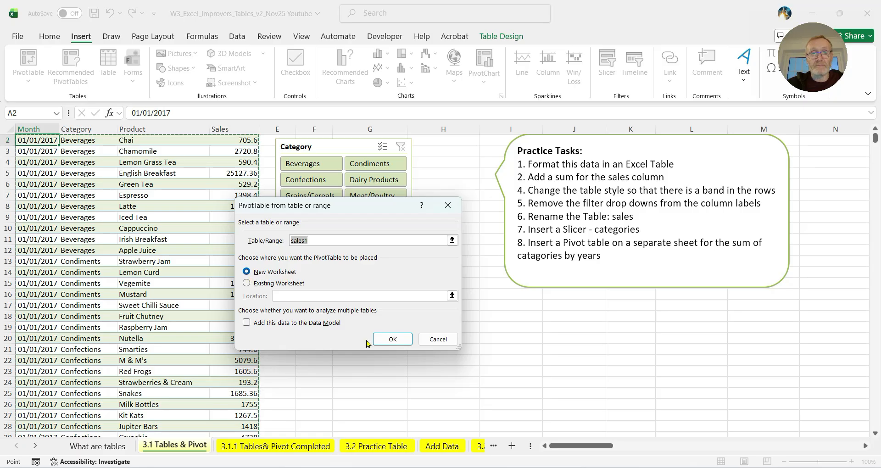
pyautogui.click(387, 339)
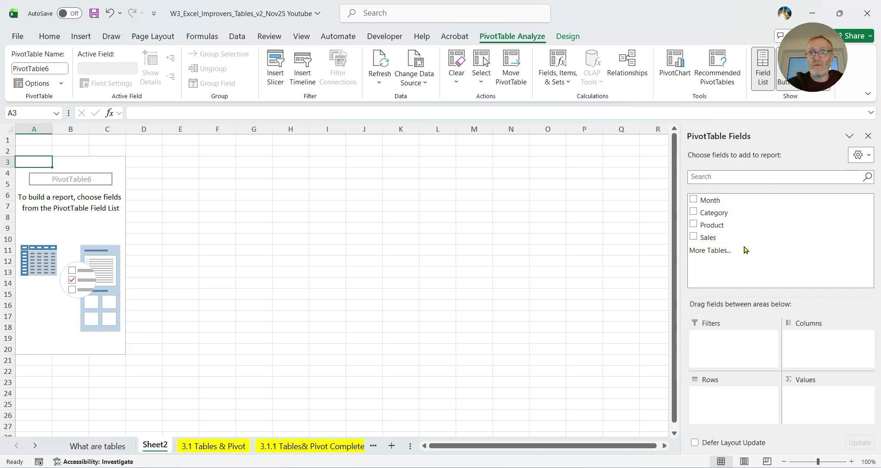
# Build the PivotTable with the sum of Sales as values, Category as rows and Month as columns.
pyautogui.click(693, 237)
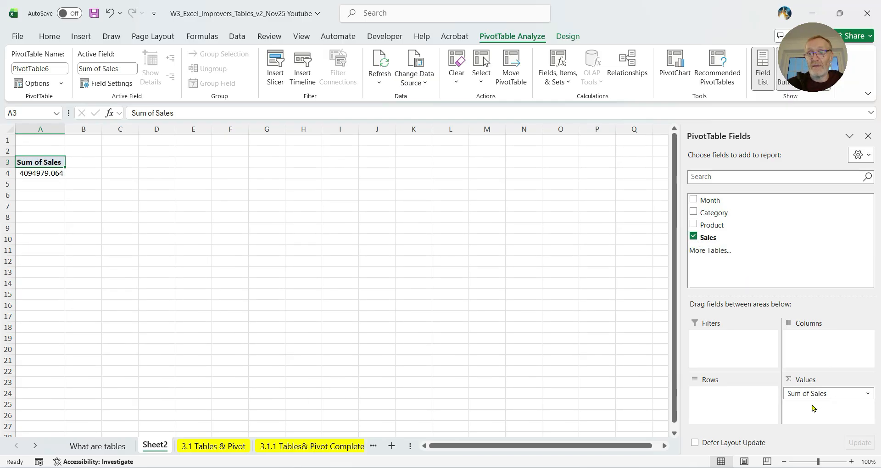
pyautogui.moveTo(706, 212); pyautogui.dragTo(698, 395)
pyautogui.moveTo(709, 200); pyautogui.dragTo(812, 353)
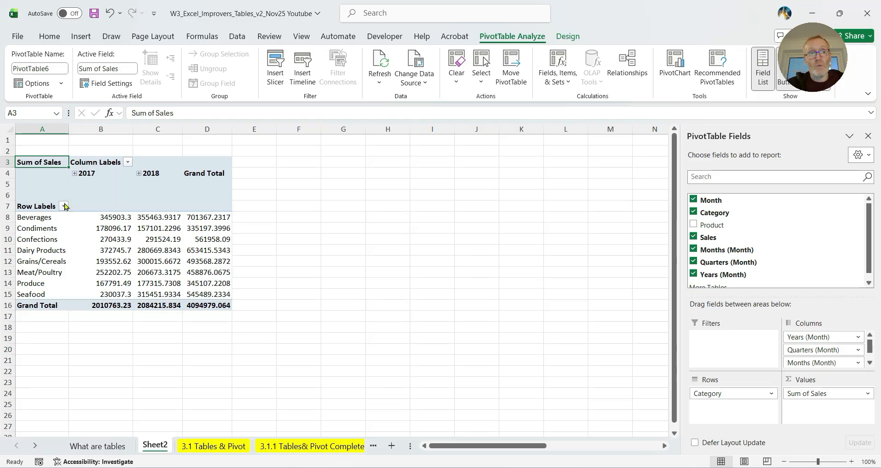
# Expand 2017 into quarters and Qtr1 into months to examine the breakdown, and collapse the year again.
pyautogui.click(75, 174)
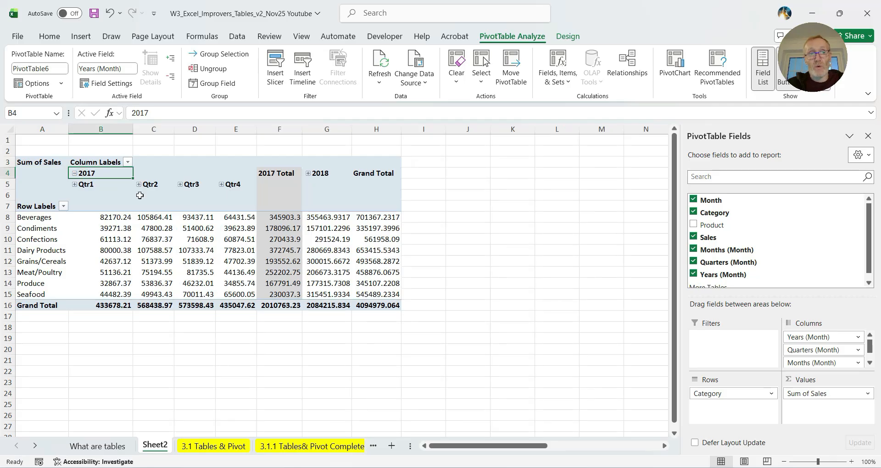
pyautogui.click(75, 185)
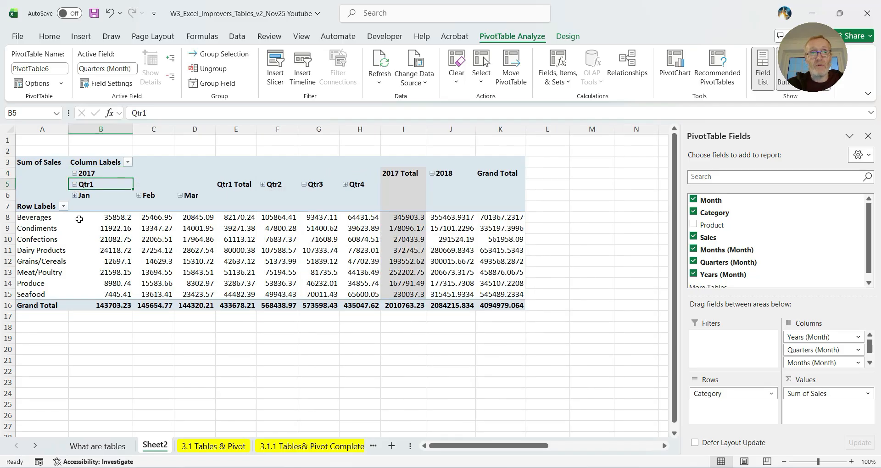
pyautogui.click(75, 174)
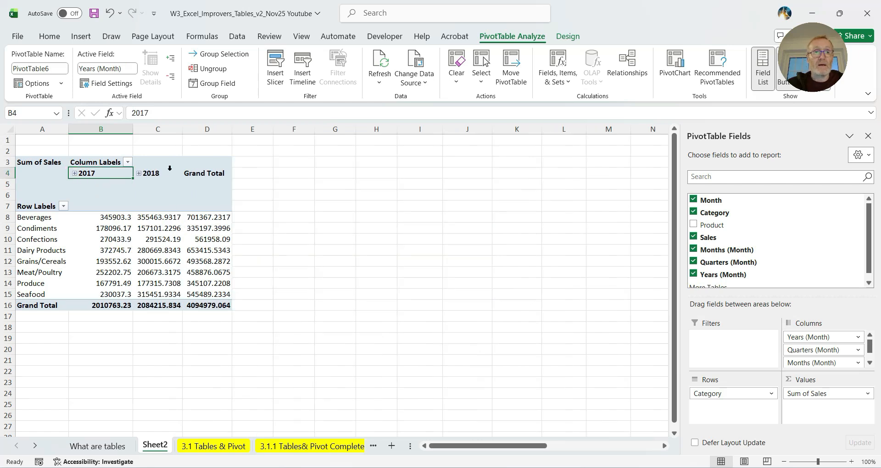
# Apply the light green PivotTable style and format the Sum of Sales values as currency with the £ symbol and 2 decimal places.
pyautogui.click(571, 40)
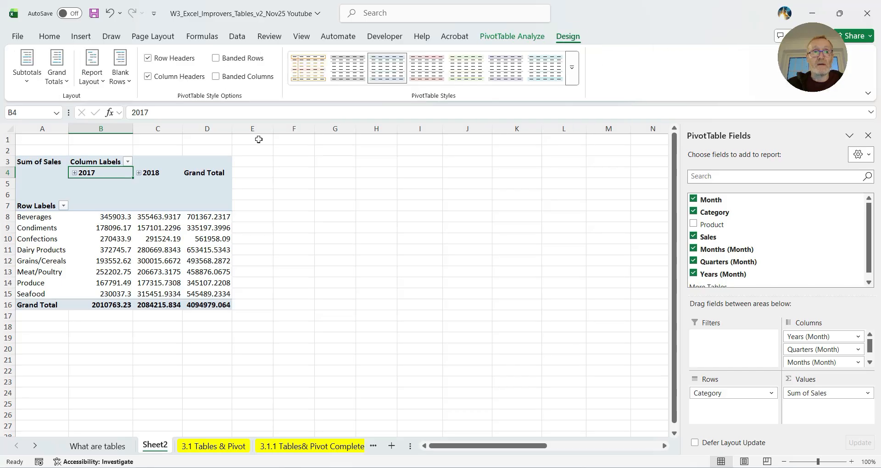
pyautogui.click(466, 67)
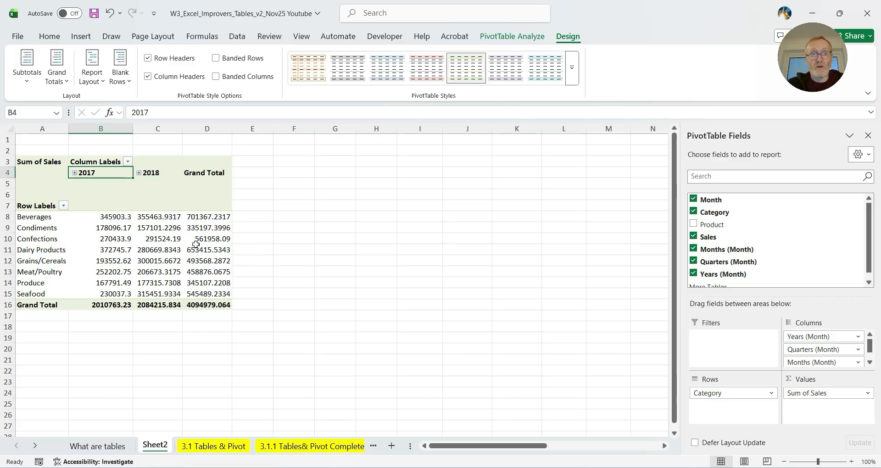
pyautogui.rightClick(109, 252)
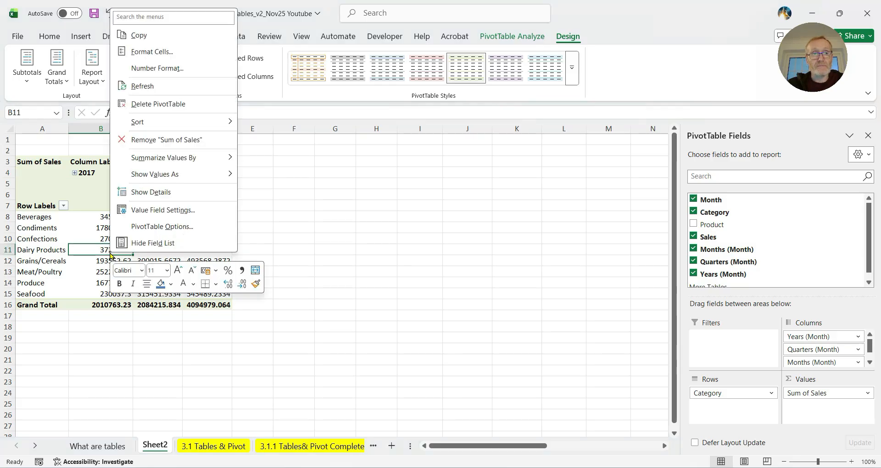
pyautogui.click(146, 210)
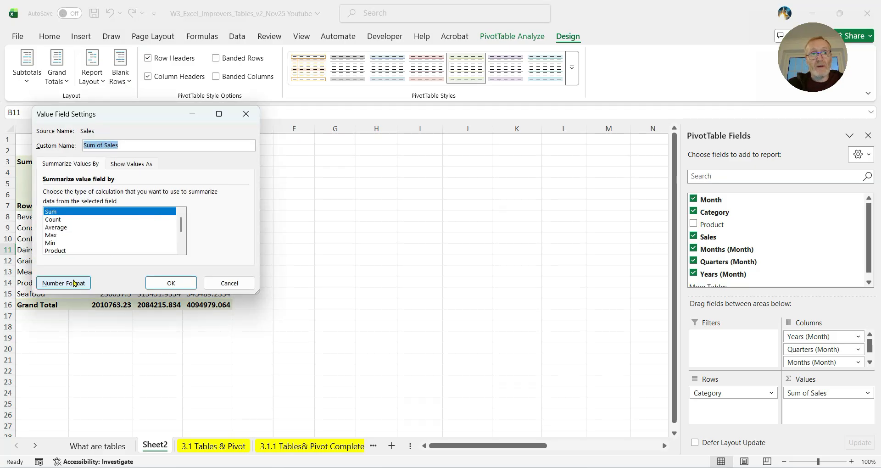
pyautogui.click(68, 283)
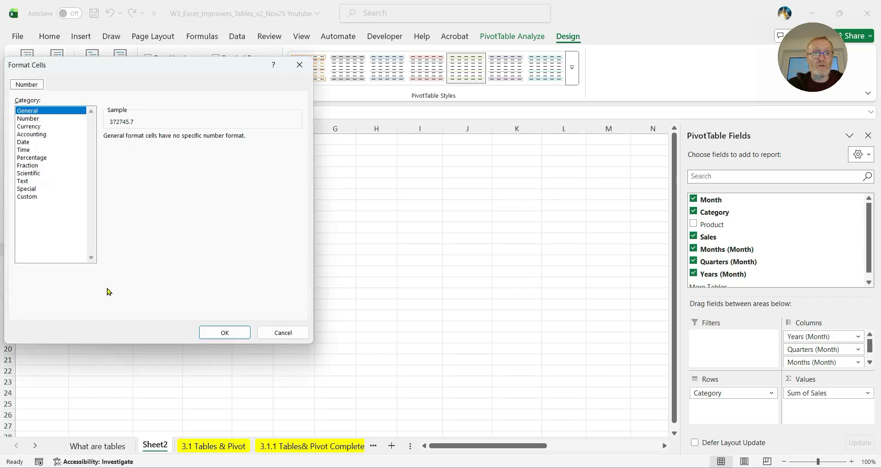
pyautogui.moveTo(157, 69); pyautogui.dragTo(504, 122)
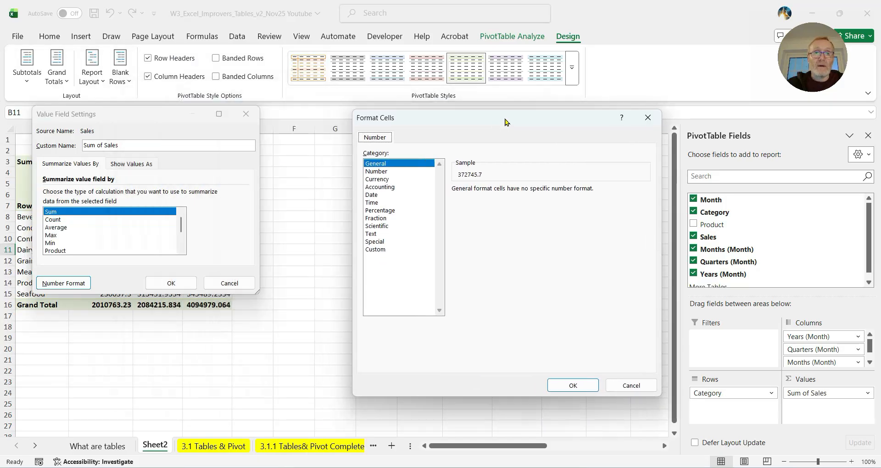
pyautogui.click(377, 179)
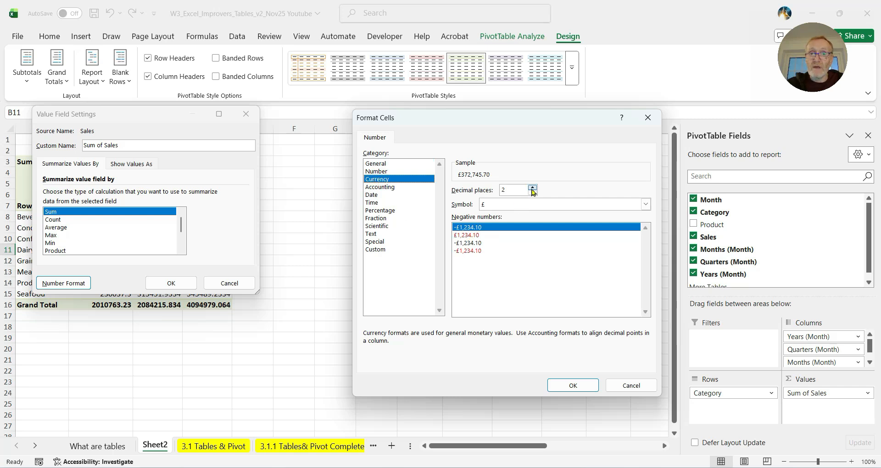
pyautogui.click(563, 384)
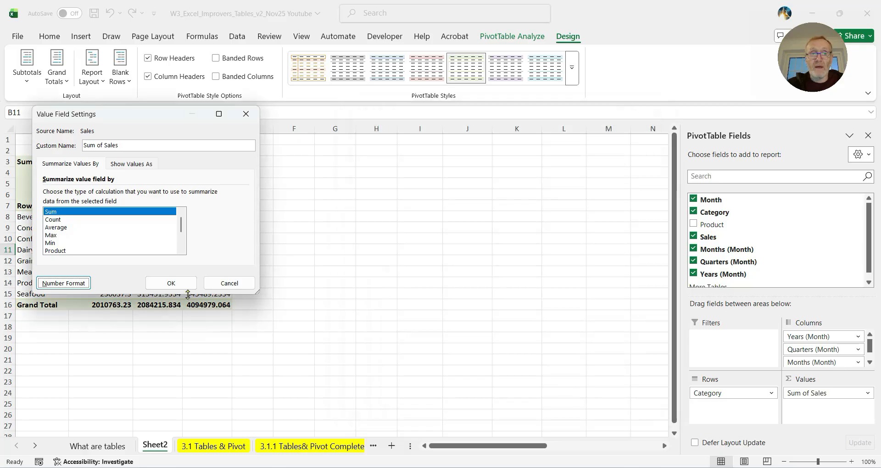
pyautogui.click(171, 283)
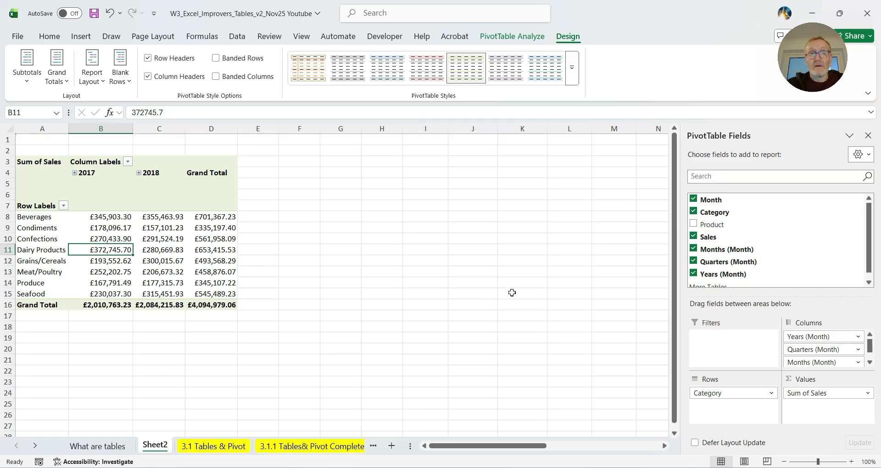
# On the 3.1.1 Tables& Pivot Completed sheet, filter the sales table's slicer by Beverages and by Condiments, and clear the filter.
pyautogui.click(312, 446)
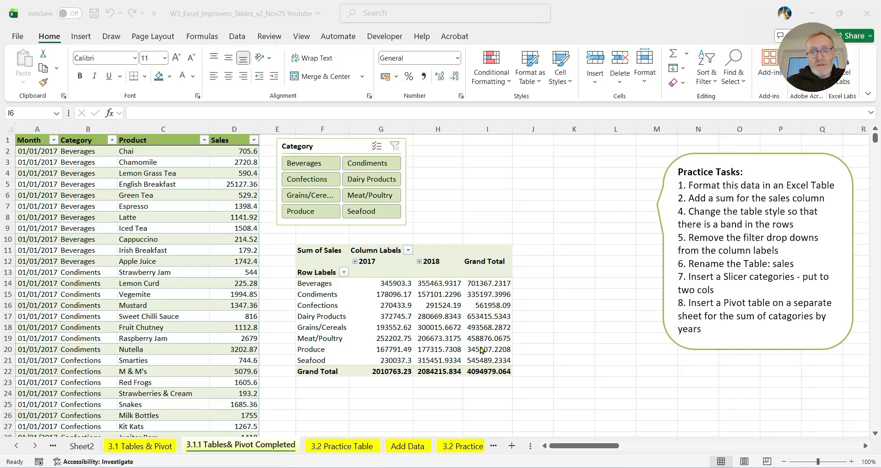
pyautogui.click(297, 166)
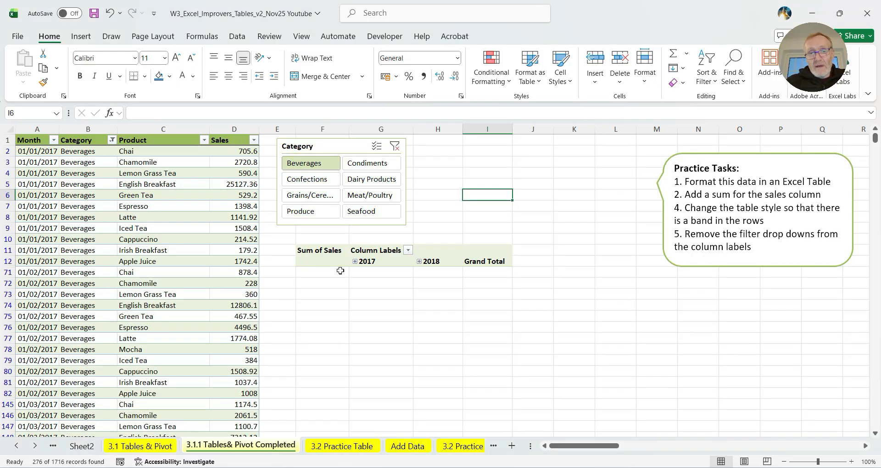
pyautogui.click(358, 164)
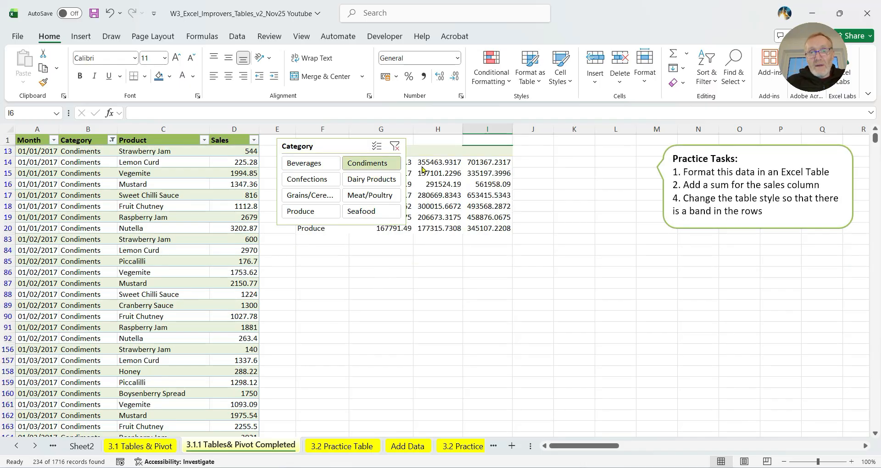
pyautogui.click(394, 146)
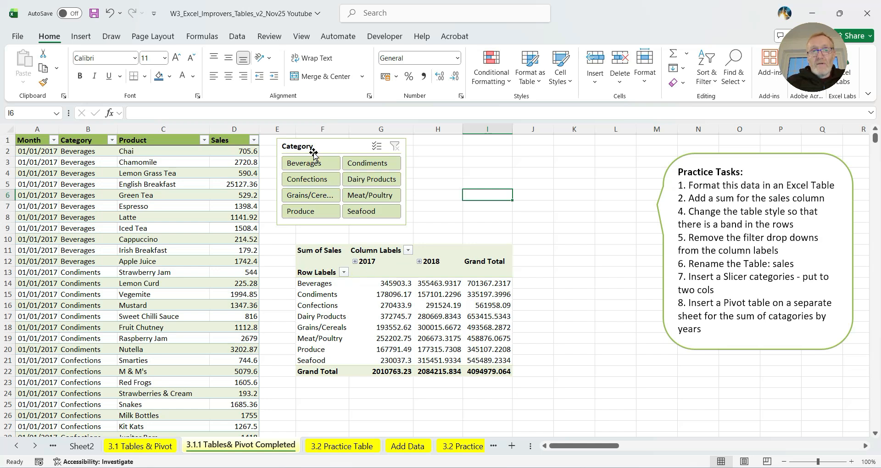
# Insert a Category slicer for the PivotTable on this sheet and place it directly beside the Grand Total column.
pyautogui.click(434, 252)
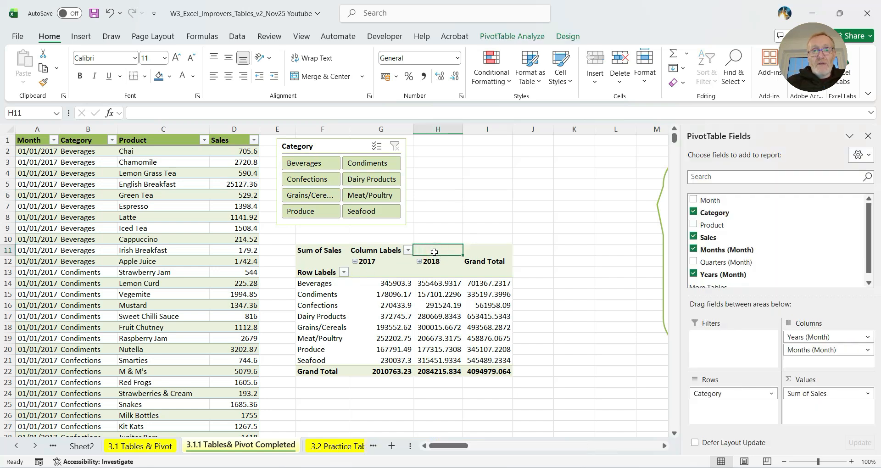
pyautogui.click(510, 37)
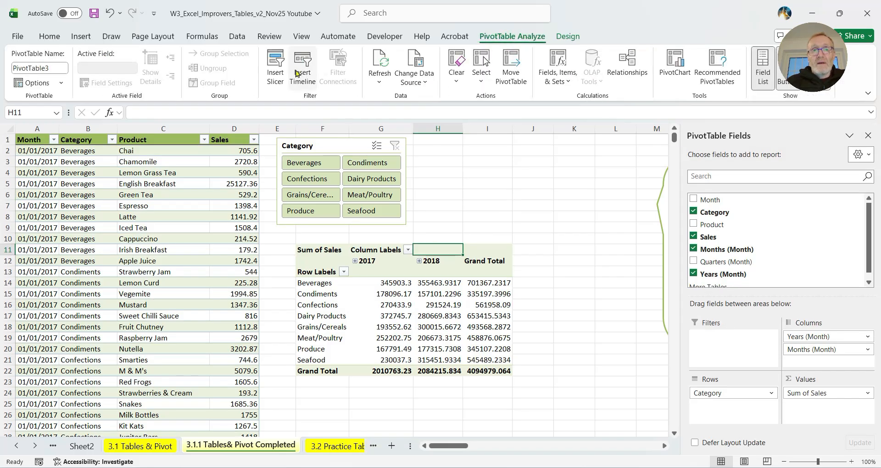
pyautogui.click(275, 63)
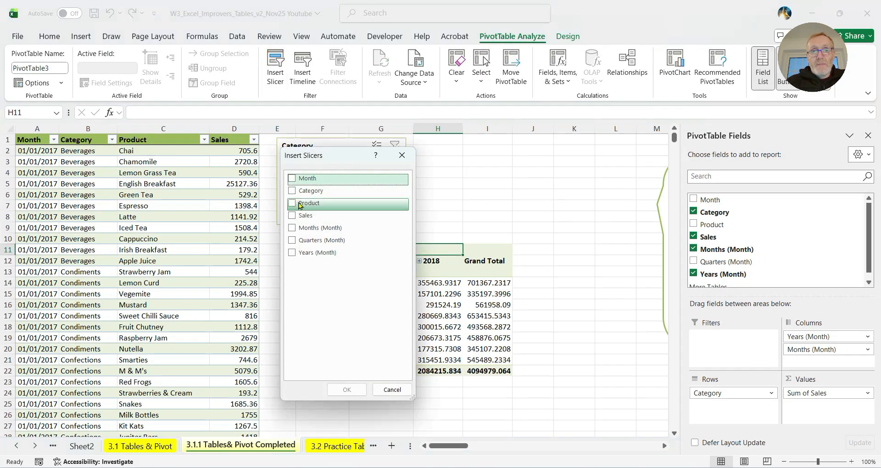
pyautogui.click(292, 190)
pyautogui.click(342, 391)
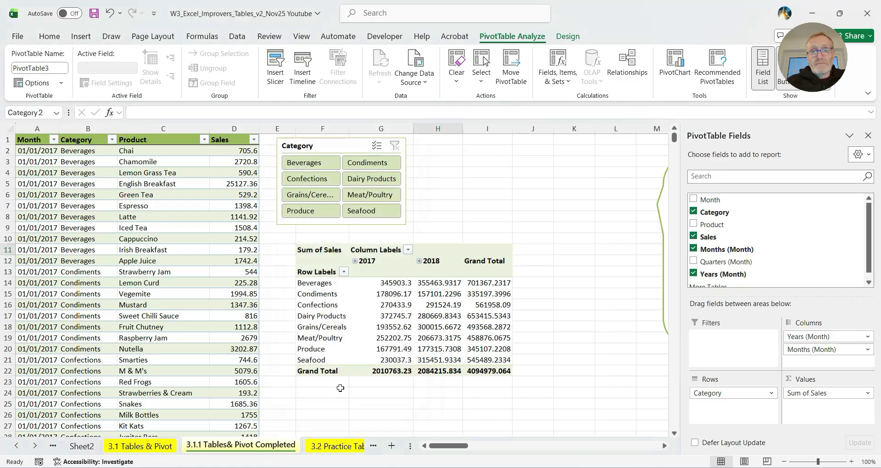
pyautogui.moveTo(335, 220); pyautogui.dragTo(561, 250)
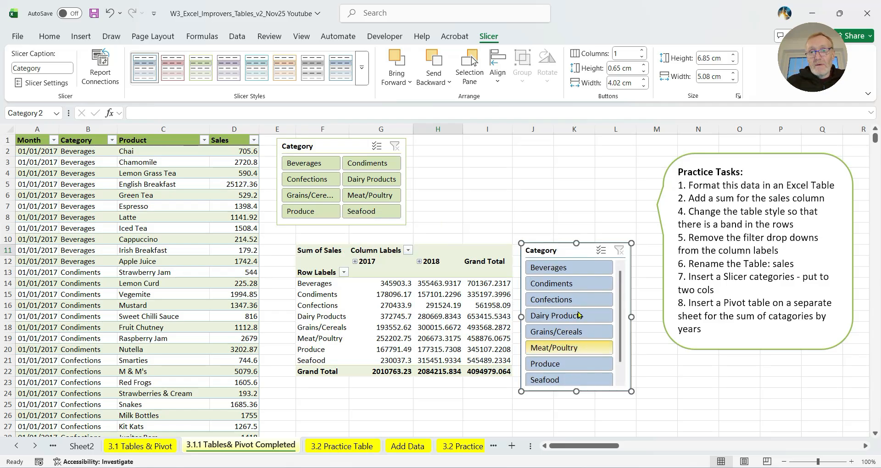
# Give the PivotTable's Category slicer the light green style and enlarge it to a height of about 7.32 cm.
pyautogui.click(205, 73)
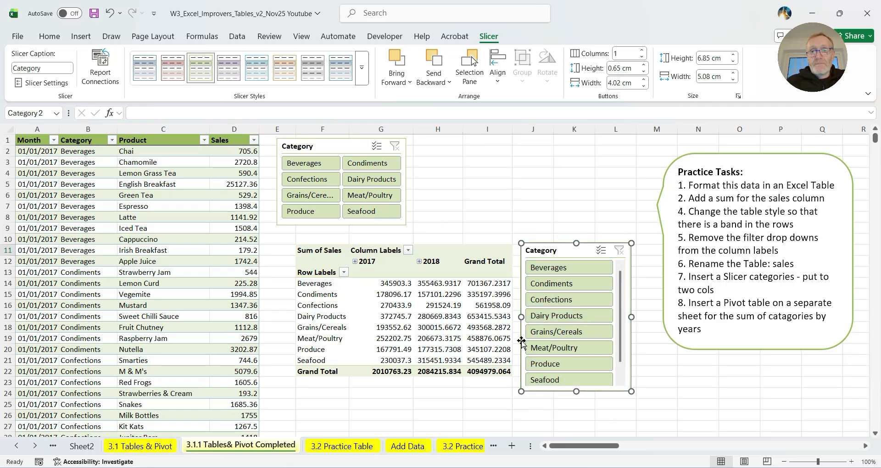
pyautogui.moveTo(577, 393); pyautogui.dragTo(577, 400)
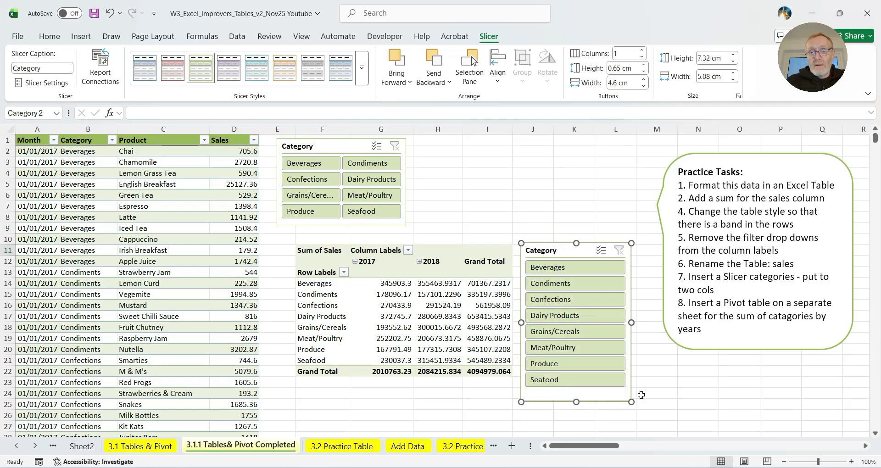
pyautogui.click(661, 404)
# Filter the PivotTable with its slicer by each category from Beverages through Grains/Cereals in turn, and clear the filter.
pyautogui.click(546, 266)
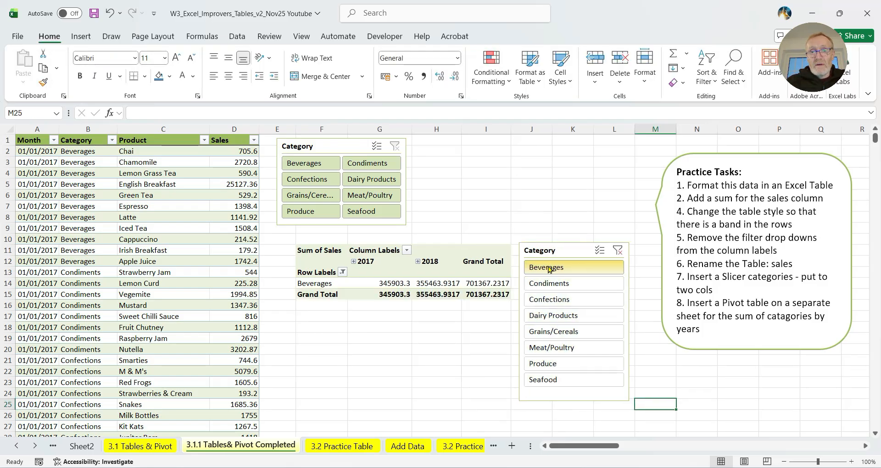
pyautogui.click(557, 285)
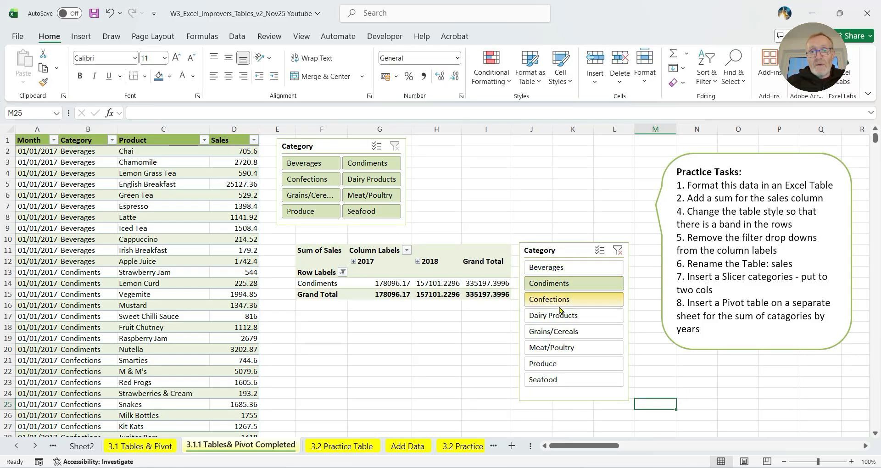
pyautogui.click(558, 300)
pyautogui.click(559, 316)
pyautogui.click(563, 331)
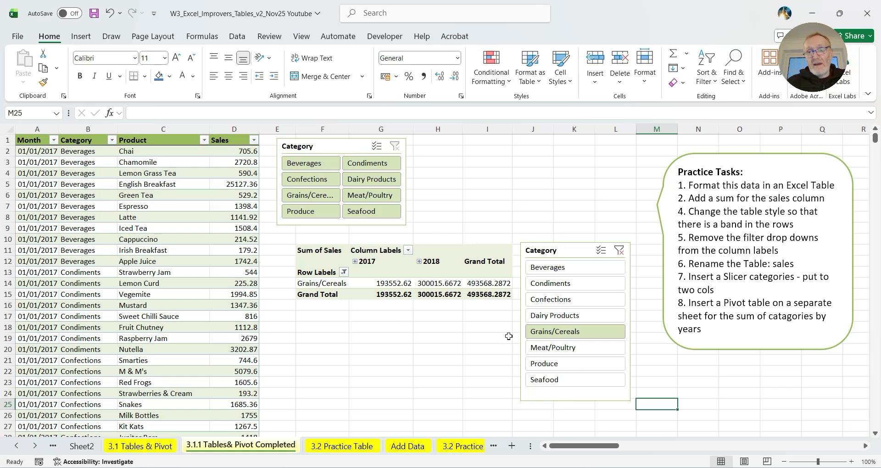
pyautogui.click(622, 252)
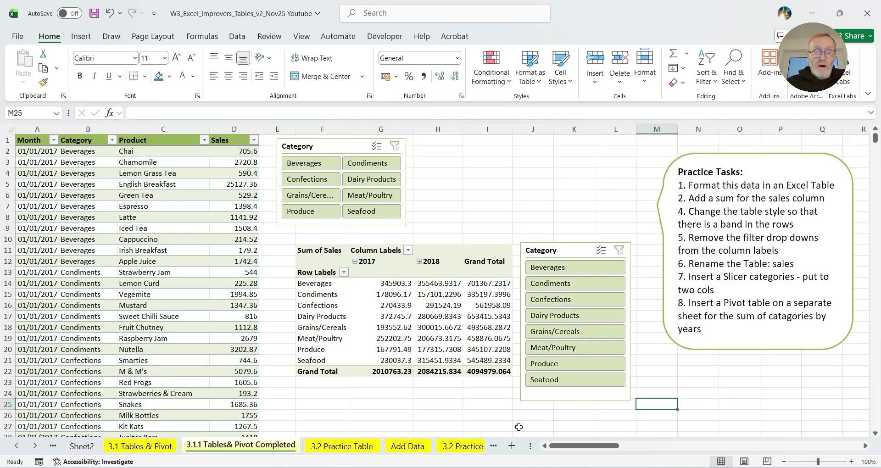
pyautogui.press('Delete')
# Convert the employee data A1:E27 on the 3.2 Practice Table sheet into a table with headers and apply the green banded style.
pyautogui.click(352, 446)
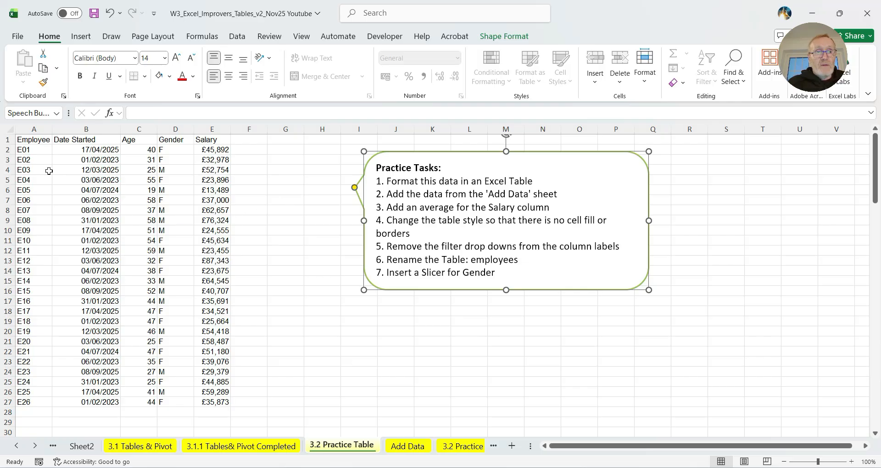
pyautogui.click(32, 151)
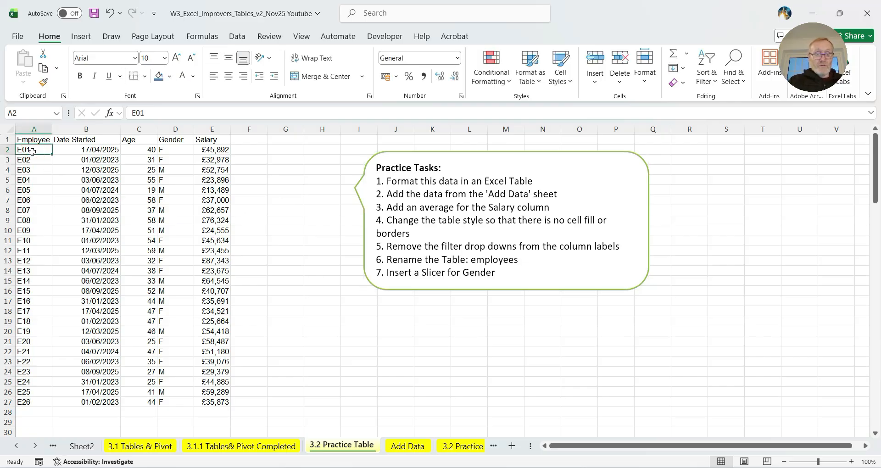
pyautogui.hotkey('ctrl', 't')
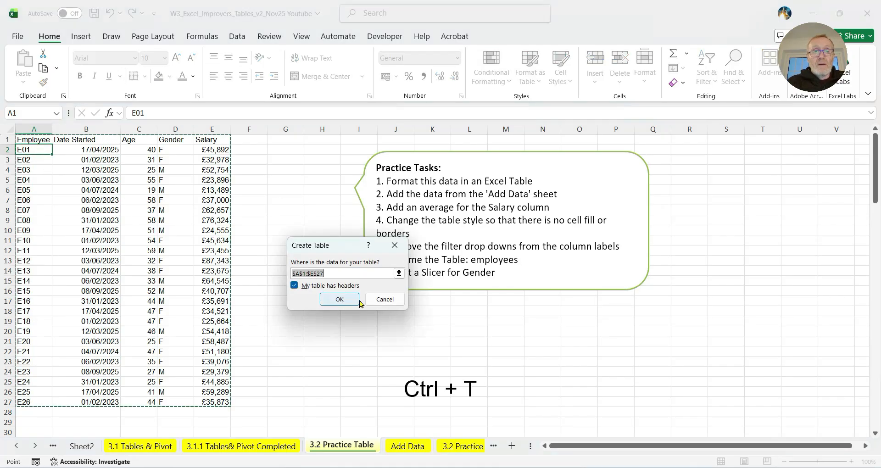
pyautogui.click(347, 301)
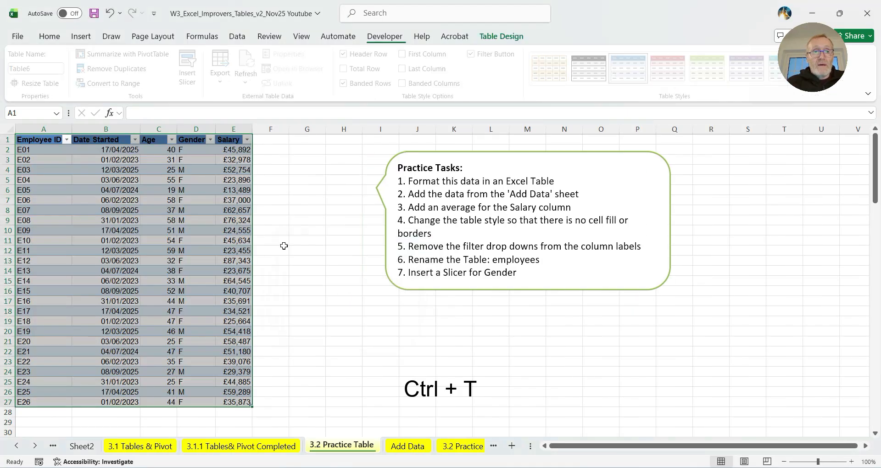
pyautogui.click(704, 70)
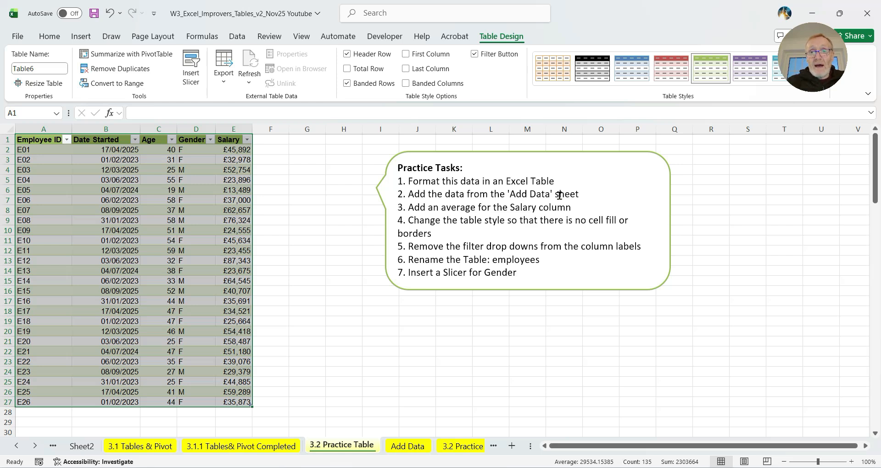
pyautogui.click(168, 301)
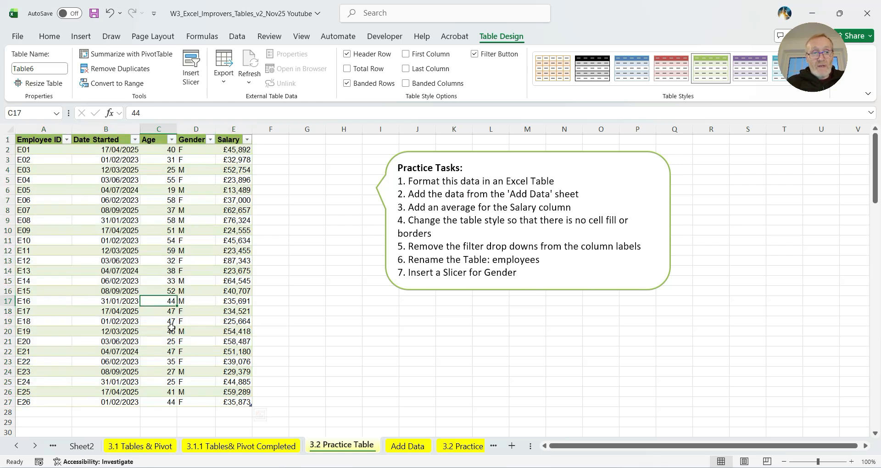
# Copy the additional employee rows A2:E20 from the Add Data sheet, leaving out the header row.
pyautogui.click(400, 446)
pyautogui.click(134, 293)
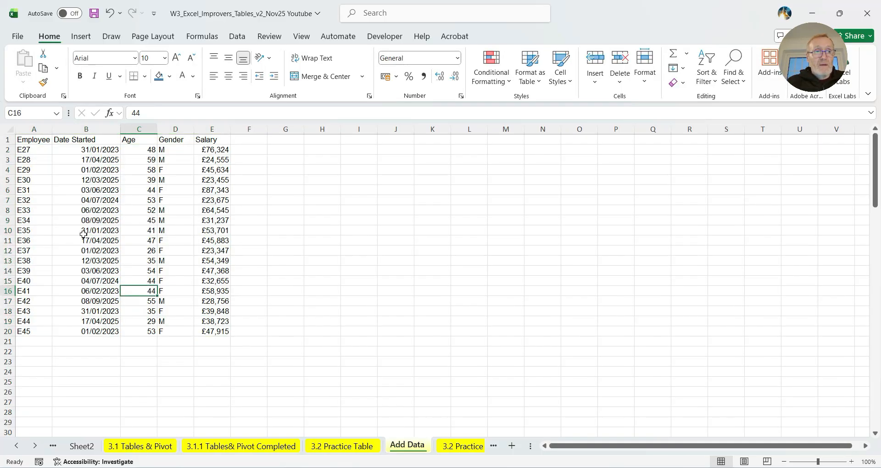
pyautogui.moveTo(32, 150); pyautogui.dragTo(202, 331)
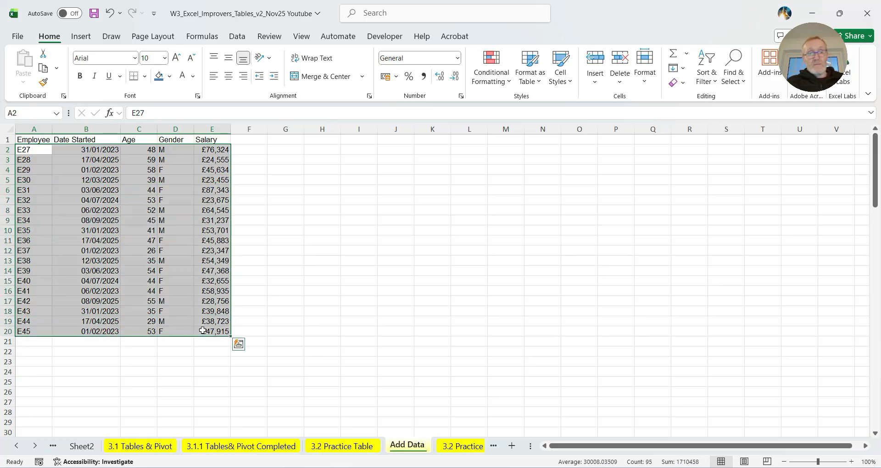
pyautogui.hotkey('ctrl', 'c')
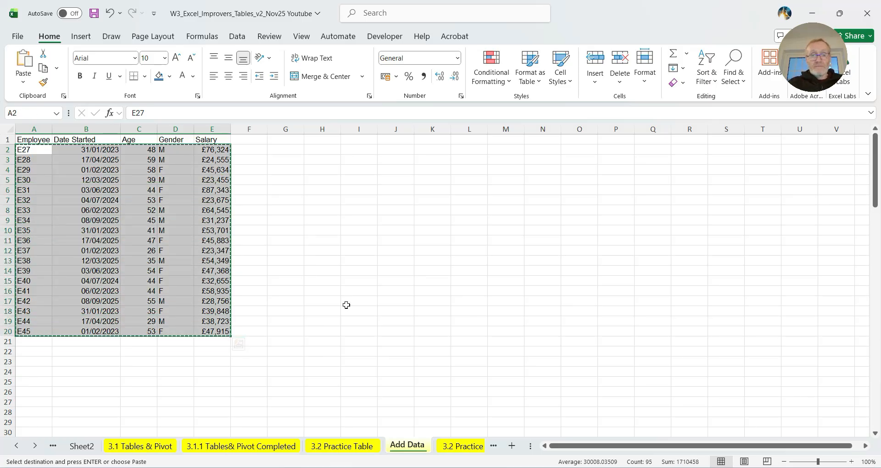
# Paste the copied employee rows directly below the table on the 3.2 Practice Table sheet, starting in A28, and check the table's extent.
pyautogui.click(347, 445)
pyautogui.scroll(-1, 202, 357)
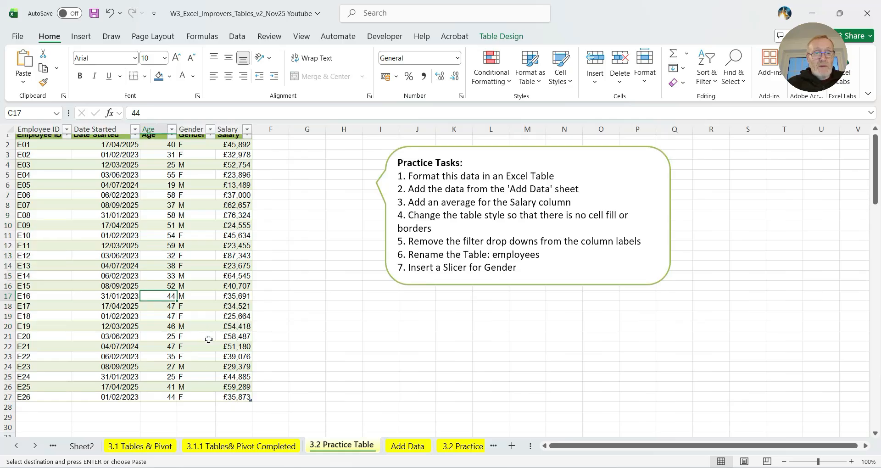
pyautogui.click(19, 389)
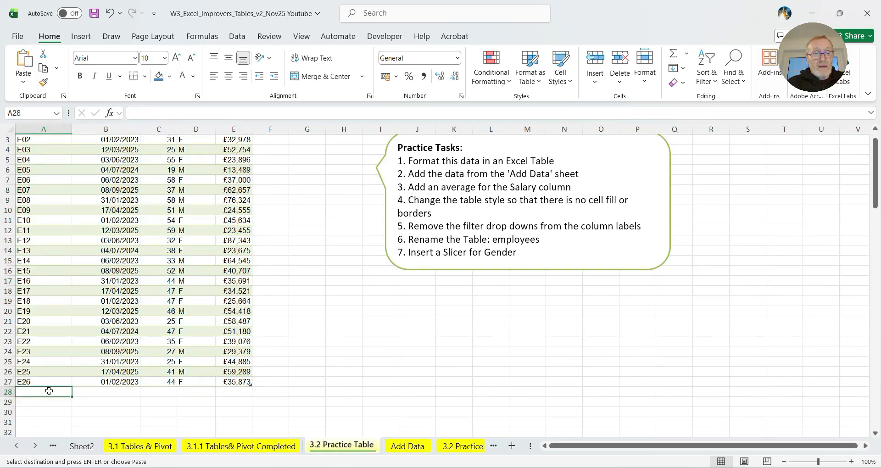
pyautogui.hotkey('ctrl', 'v')
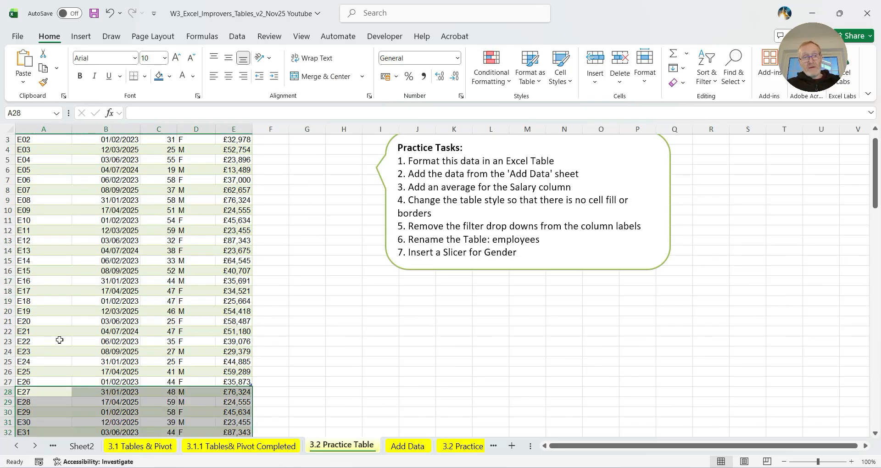
pyautogui.scroll(-2, 119, 312)
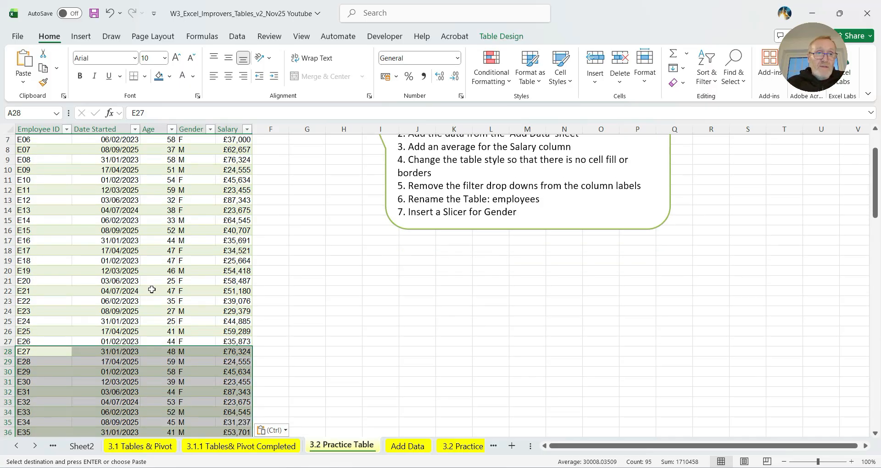
pyautogui.scroll(-5, 152, 290)
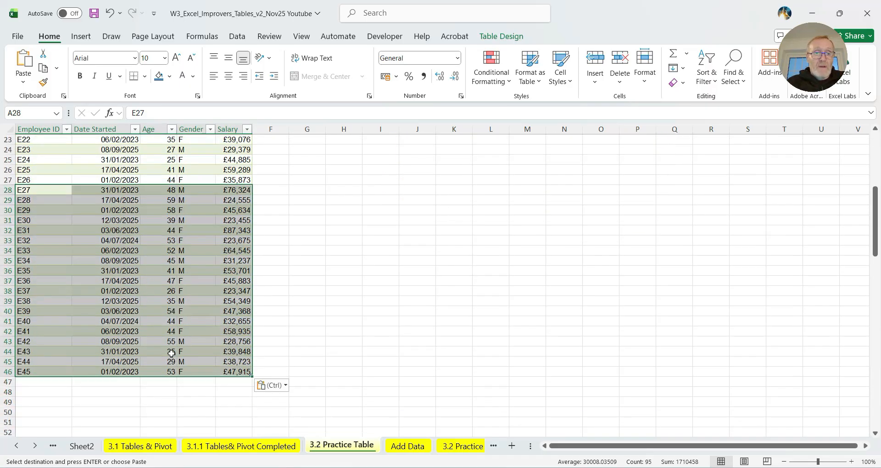
pyautogui.click(233, 370)
pyautogui.click(143, 363)
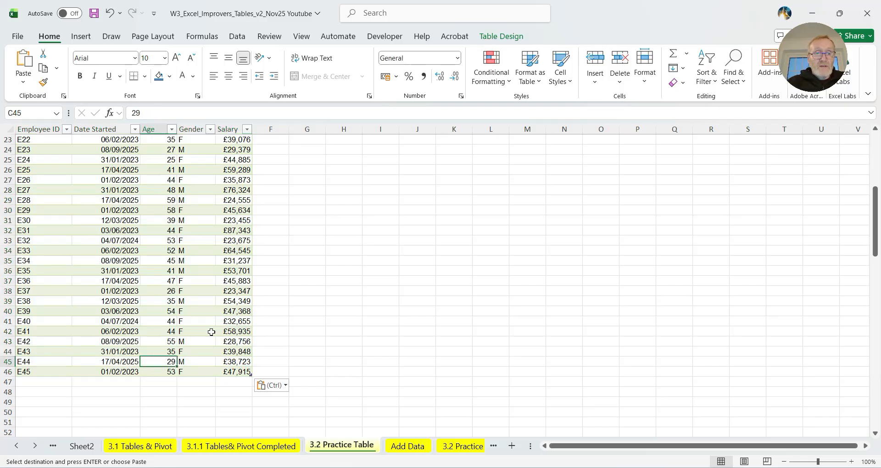
pyautogui.scroll(7, 398, 368)
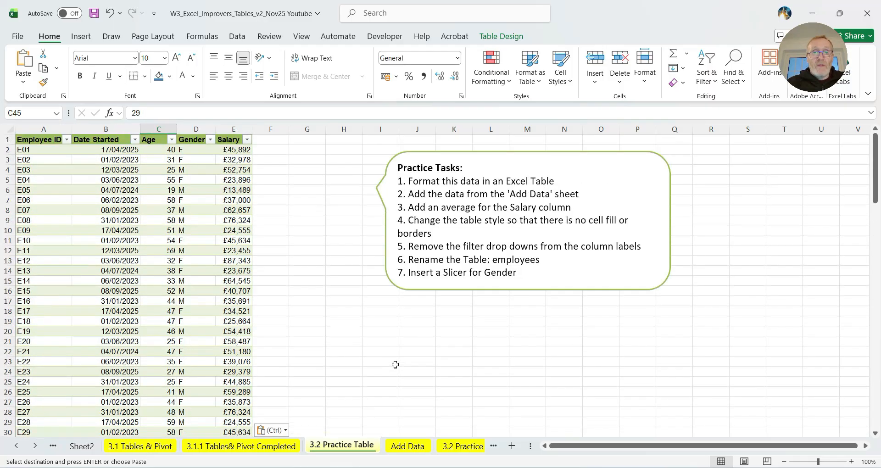
# Move the Practice Tasks callout farther from the data, to about column L, and add a total row to the employee table.
pyautogui.moveTo(474, 152); pyautogui.dragTo(566, 148)
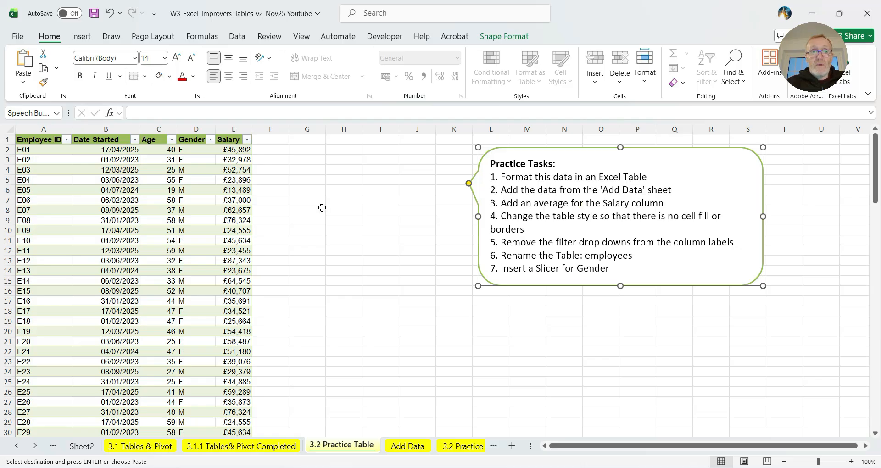
pyautogui.click(110, 171)
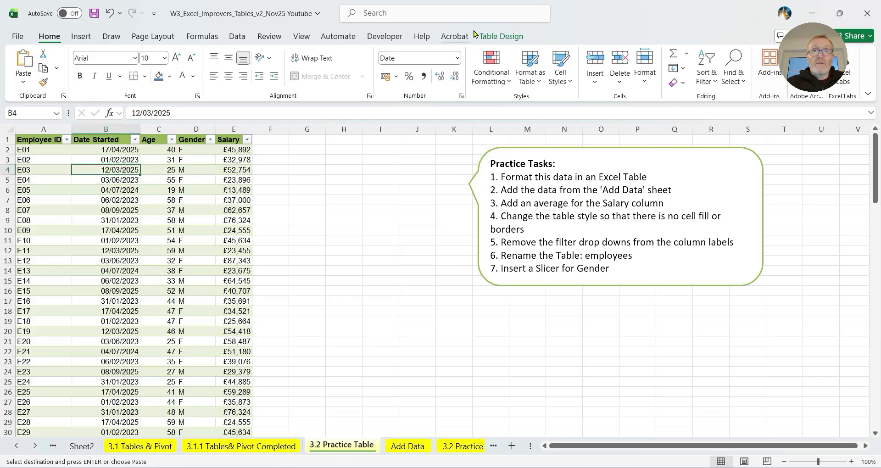
pyautogui.click(494, 37)
pyautogui.click(347, 69)
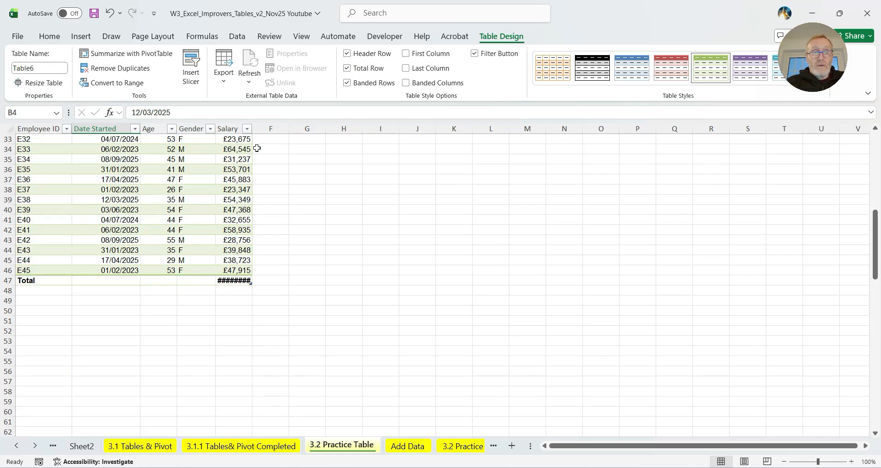
# Widen the Salary column and set its total-row calculation to Average.
pyautogui.moveTo(252, 128); pyautogui.dragTo(279, 127)
pyautogui.click(239, 281)
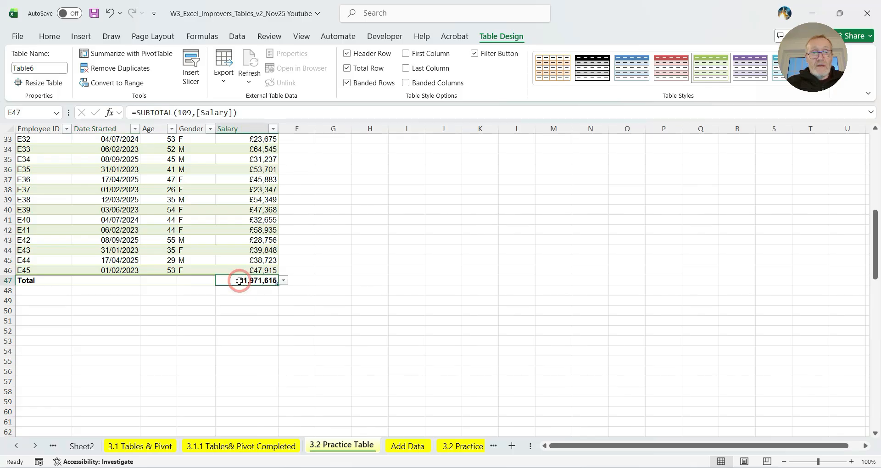
pyautogui.click(284, 280)
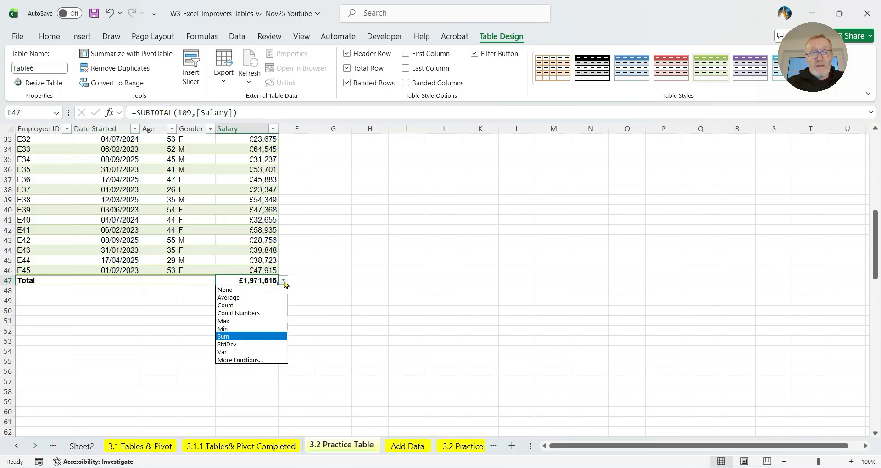
pyautogui.click(256, 301)
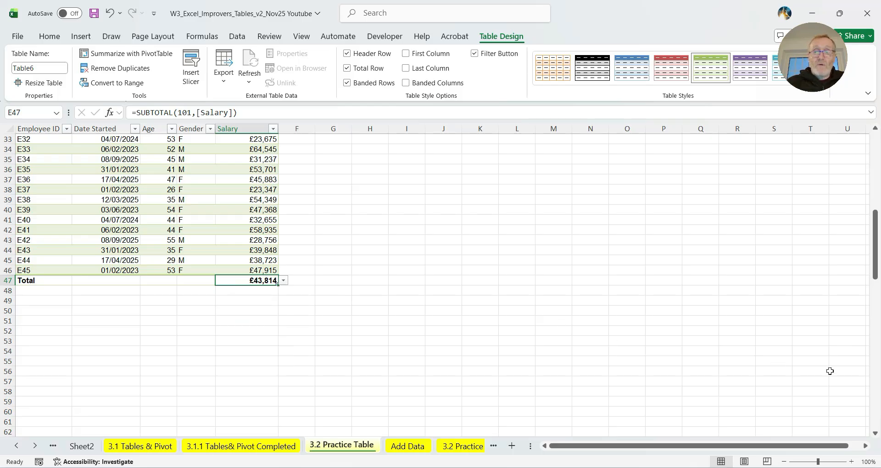
# Apply the None style to the employee table to clear its fill and borders, and remove the filter buttons from its headers.
pyautogui.click(876, 252)
pyautogui.moveTo(875, 253); pyautogui.dragTo(876, 163)
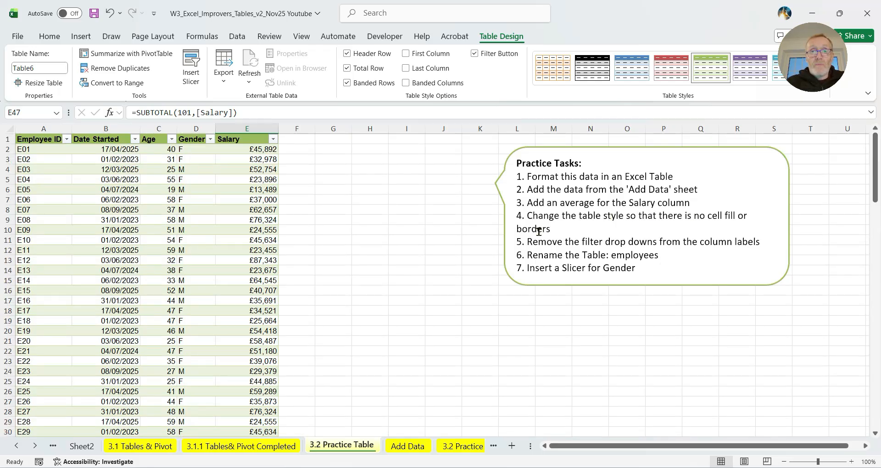
pyautogui.click(37, 141)
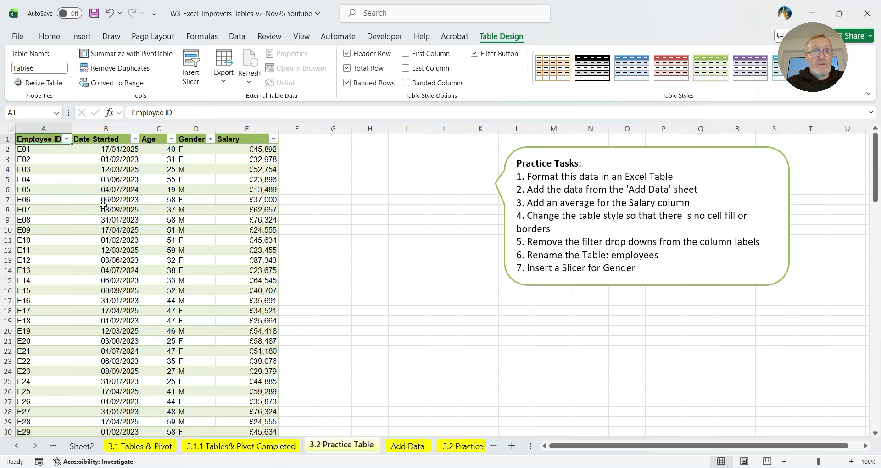
pyautogui.click(806, 13)
pyautogui.moveTo(794, 97); pyautogui.dragTo(808, 337)
pyautogui.click(818, 73)
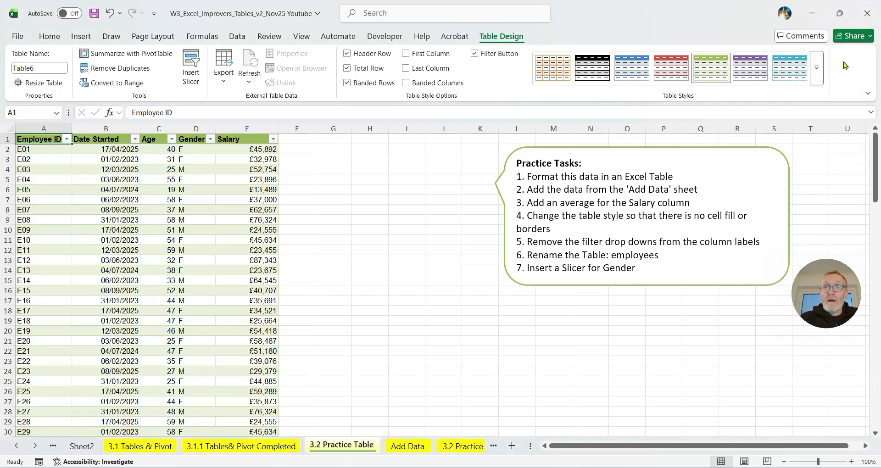
pyautogui.click(816, 68)
pyautogui.click(554, 84)
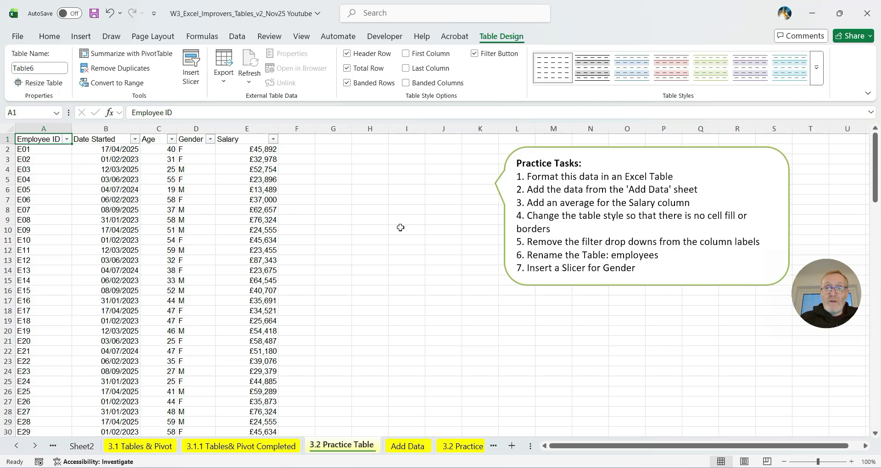
pyautogui.click(95, 139)
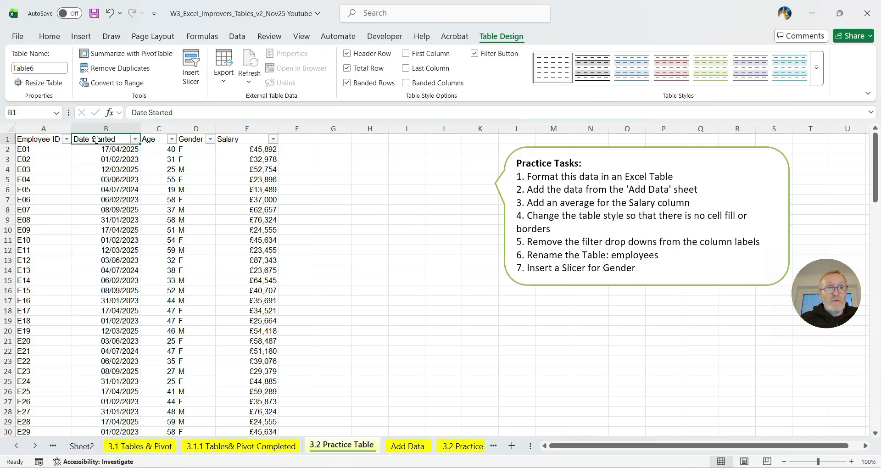
pyautogui.click(475, 54)
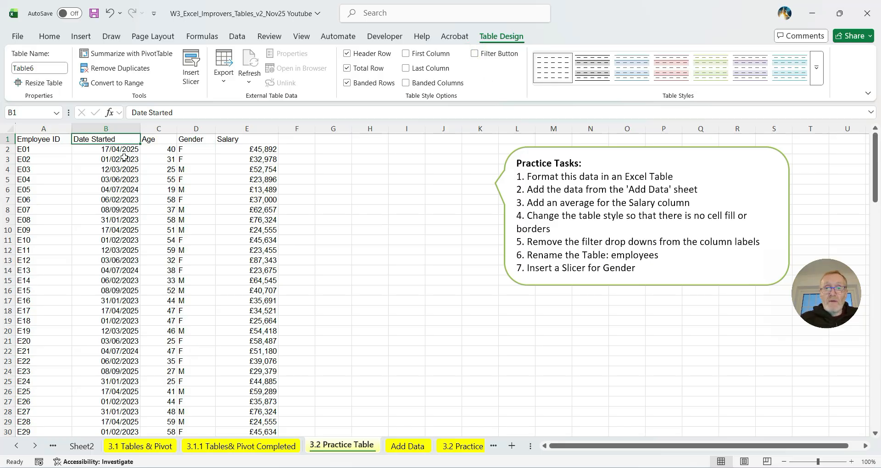
# Try to rename the employee table as employees.
pyautogui.click(12, 68)
pyautogui.hotkey('shift', 'Right')
pyautogui.hotkey('shift', 'Right')
pyautogui.hotkey('shift', 'Right')
pyautogui.hotkey('shift', 'Right')
pyautogui.hotkey('shift', 'Right')
pyautogui.hotkey('shift', 'Right')
pyautogui.write('e')
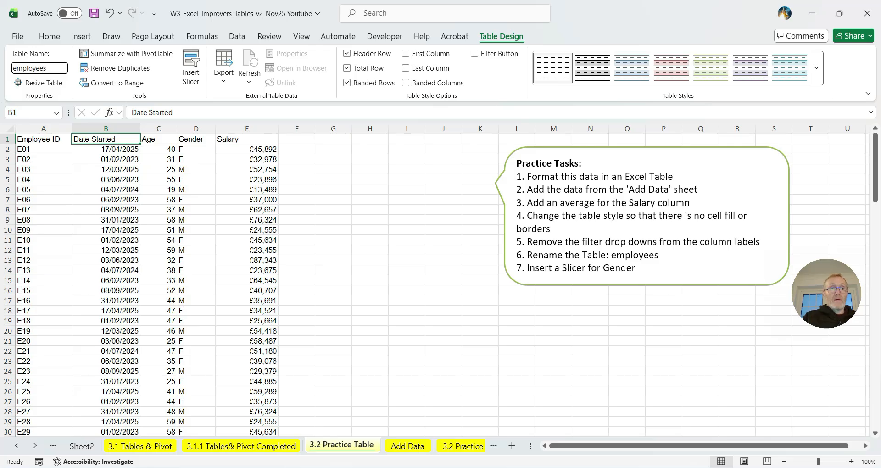
pyautogui.write('mployees')
pyautogui.press('Return')
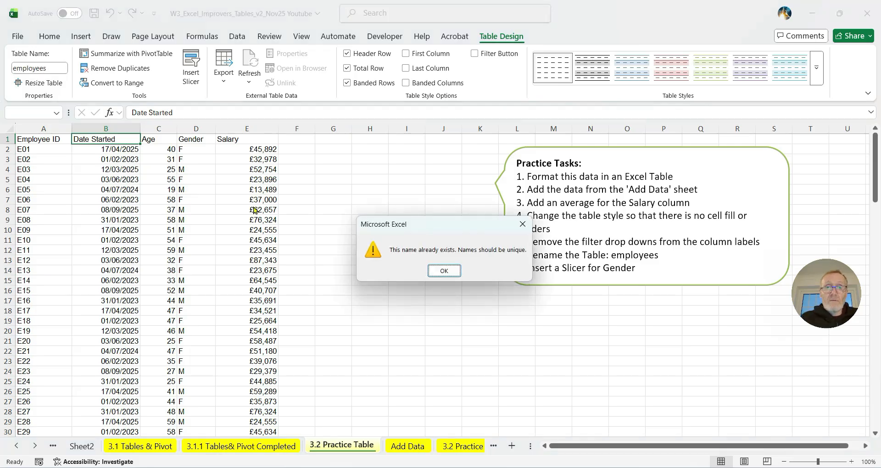
pyautogui.click(444, 270)
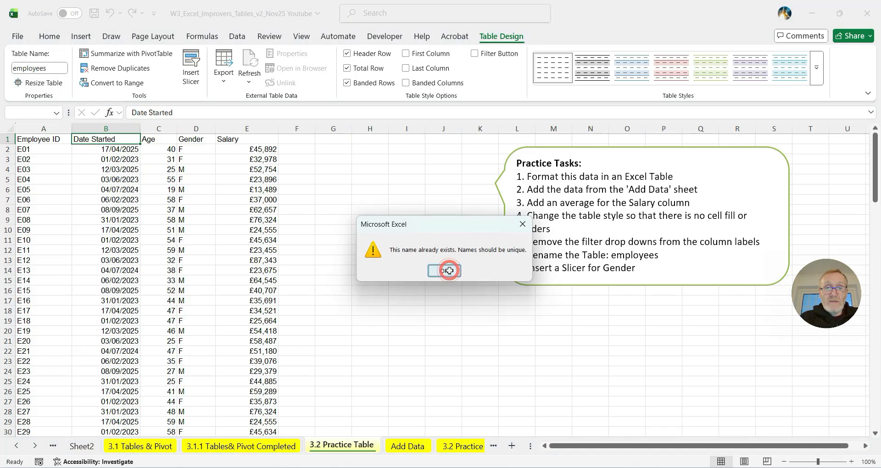
# Rename the employee table as employees1.
pyautogui.moveTo(47, 69); pyautogui.dragTo(4, 61)
pyautogui.write('e')
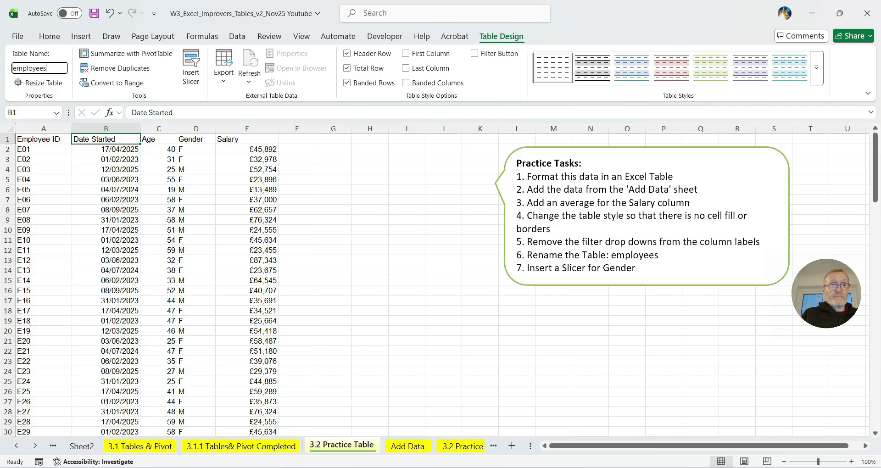
pyautogui.press('Return')
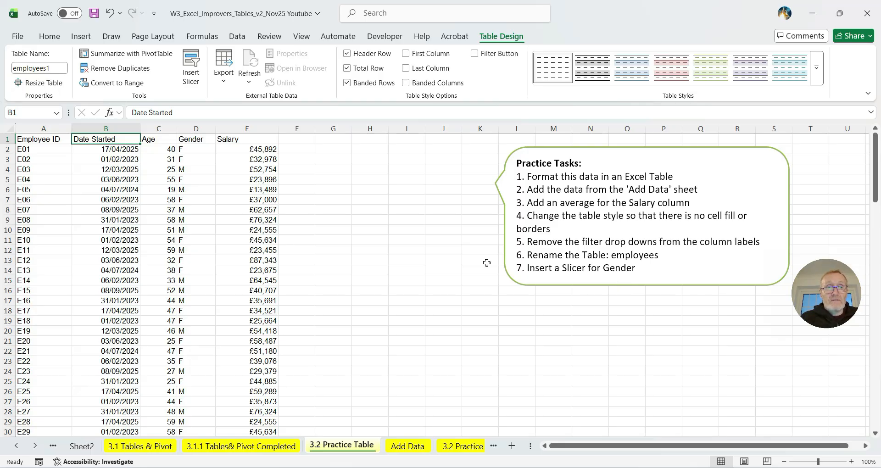
# Insert a Gender slicer for the table, shorten it to about 2.58 cm high and place it beside the Salary column.
pyautogui.click(191, 69)
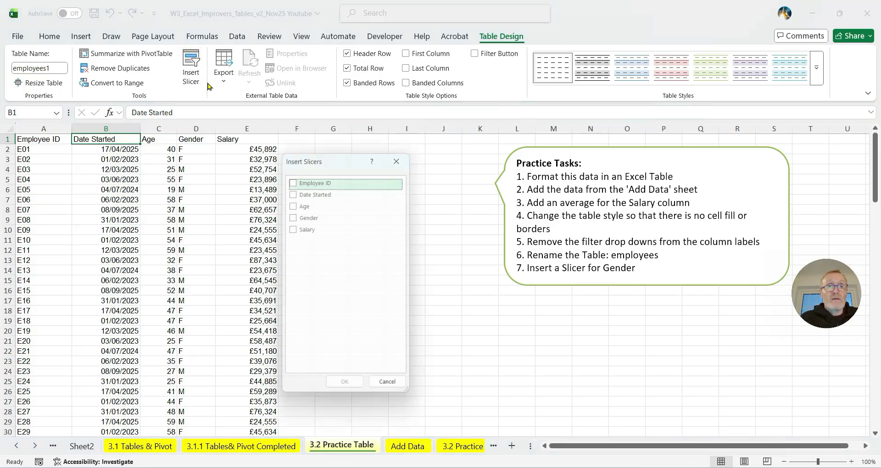
pyautogui.click(292, 215)
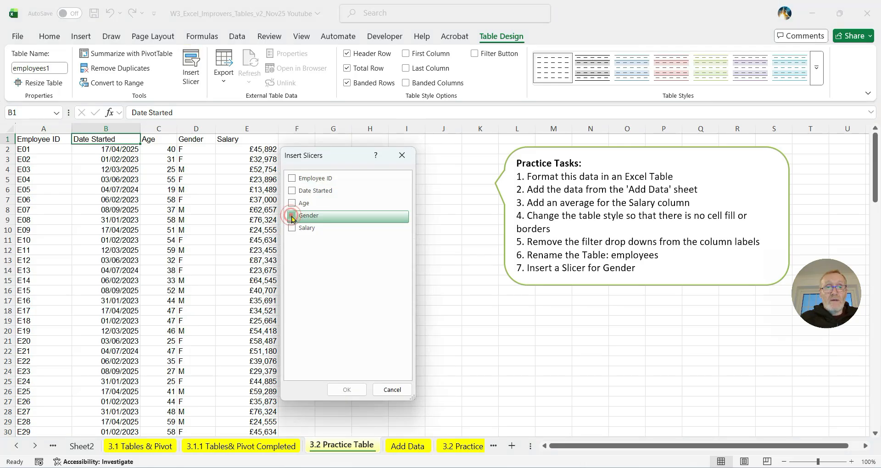
pyautogui.click(347, 389)
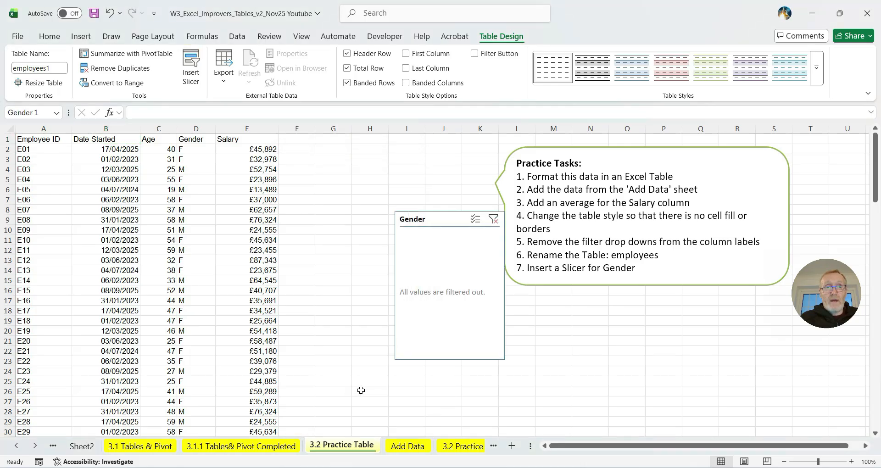
pyautogui.moveTo(451, 362); pyautogui.dragTo(457, 267)
pyautogui.moveTo(433, 218); pyautogui.dragTo(341, 148)
pyautogui.click(376, 319)
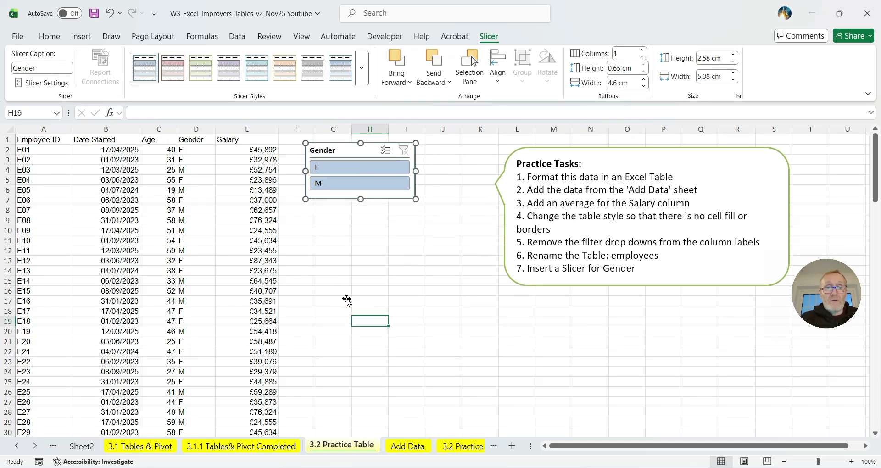
# Filter the employee table with the Gender slicer by M and F in turn to compare average salaries, and clear the filter.
pyautogui.click(326, 184)
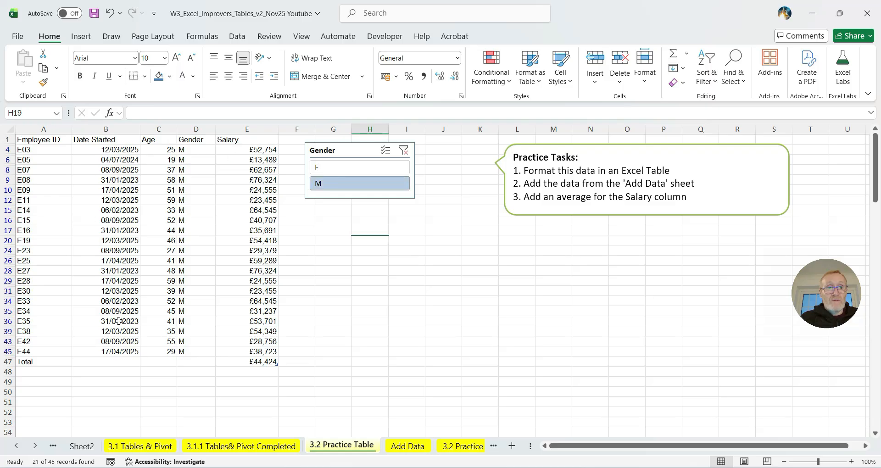
pyautogui.click(334, 173)
pyautogui.click(336, 183)
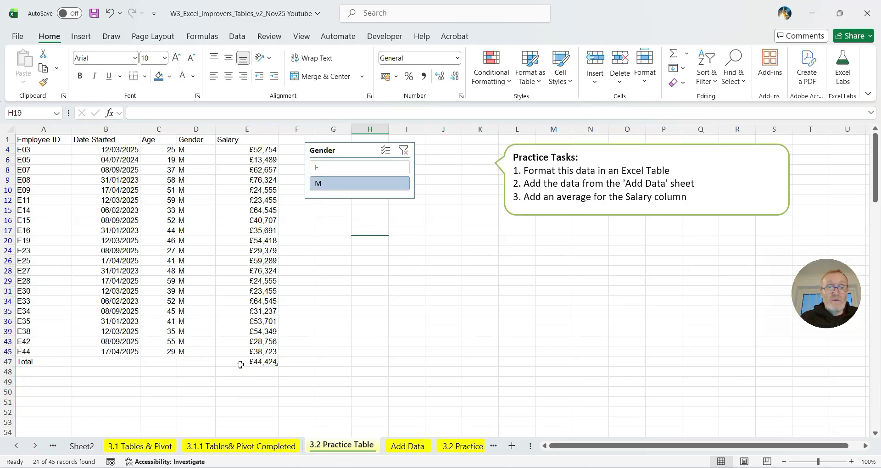
pyautogui.click(343, 167)
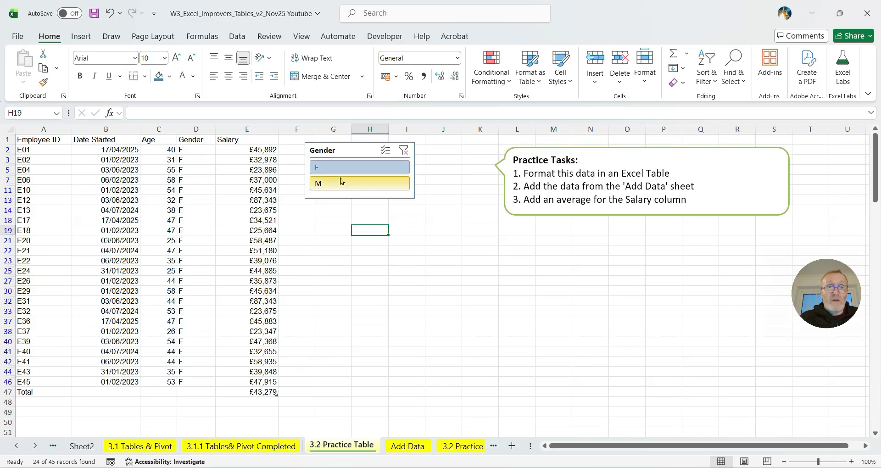
pyautogui.click(404, 151)
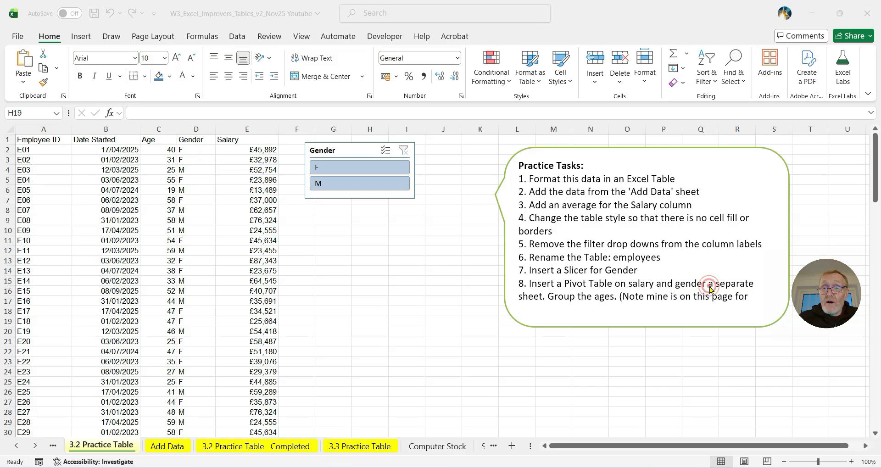
# Insert the missing word "on" before "a separate sheet" in practice task 8 of the task callout.
pyautogui.click(724, 289)
pyautogui.click(708, 284)
pyautogui.write('on')
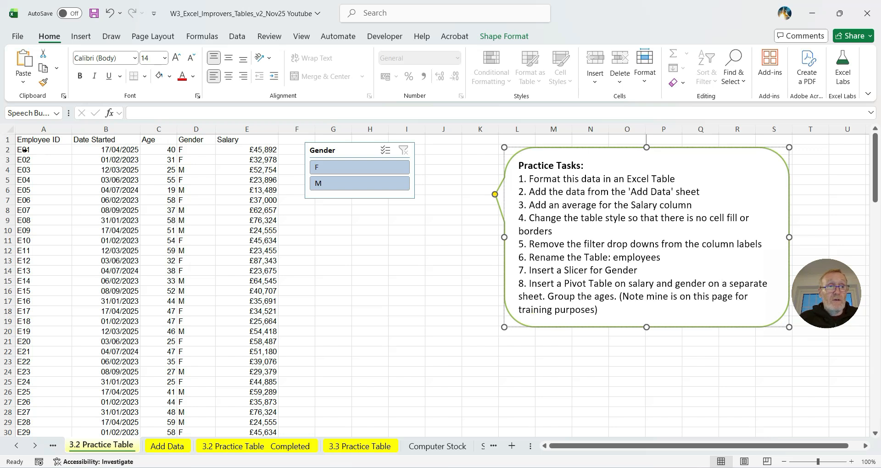
# Create a PivotTable from the employees1 table on a new worksheet.
pyautogui.click(25, 149)
pyautogui.click(54, 157)
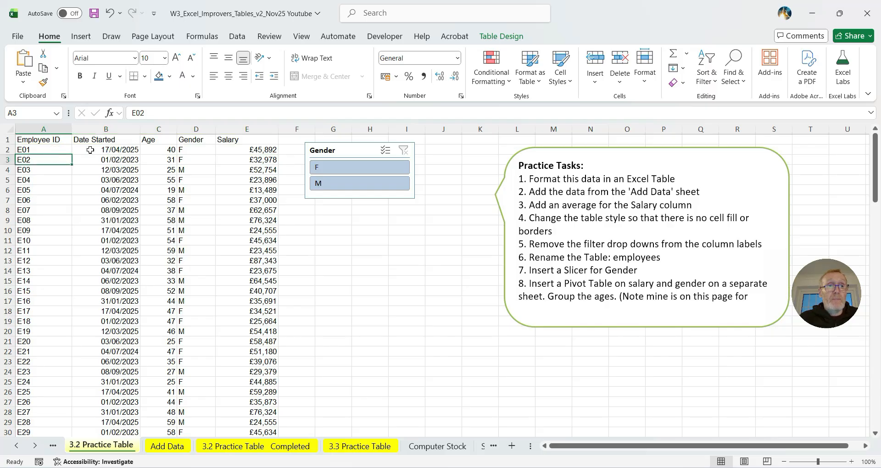
pyautogui.click(81, 36)
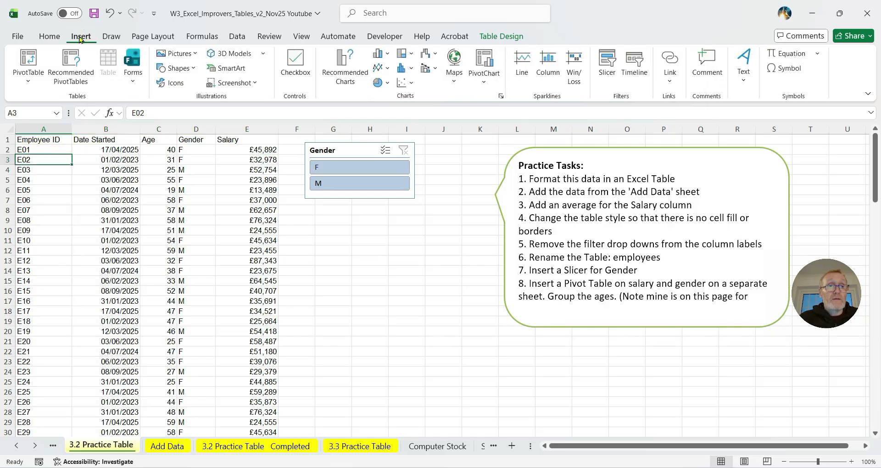
pyautogui.click(27, 58)
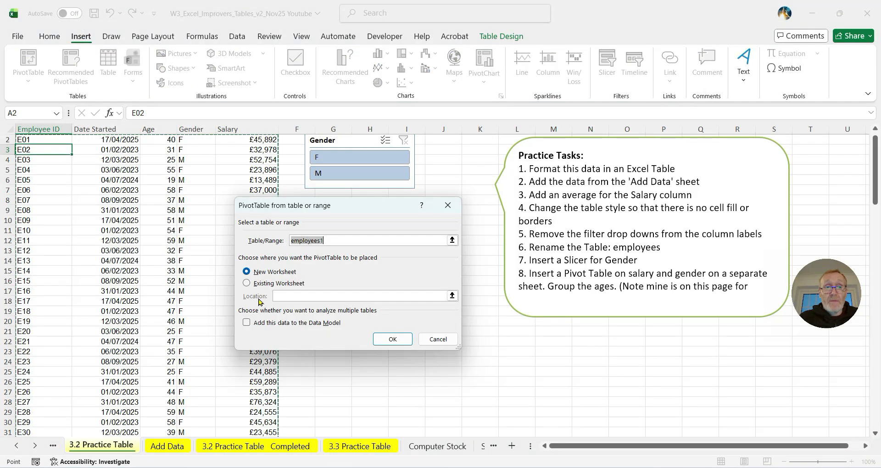
pyautogui.click(393, 338)
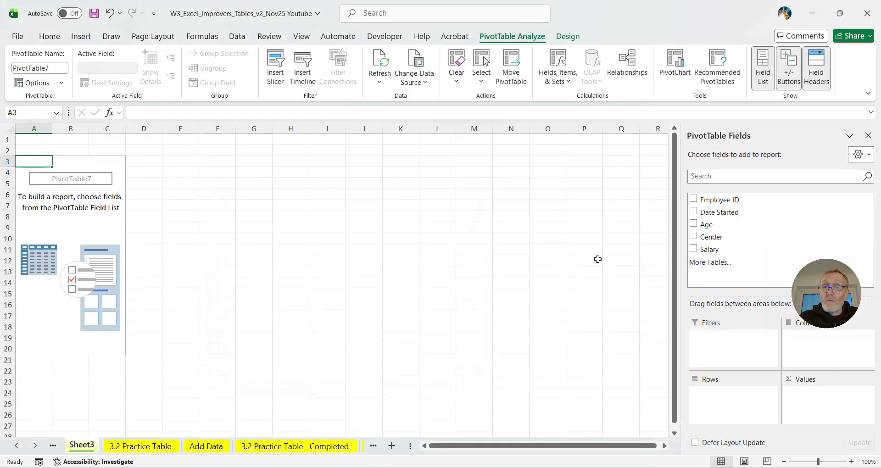
# Lay out the PivotTable with Salary as summed values, Age as rows and Gender as columns, and close the field list.
pyautogui.moveTo(709, 249); pyautogui.dragTo(813, 396)
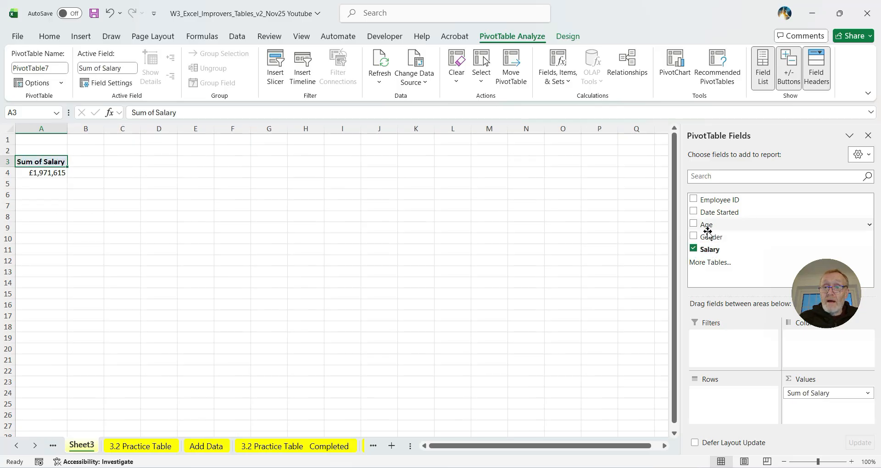
pyautogui.moveTo(706, 224); pyautogui.dragTo(721, 404)
pyautogui.moveTo(709, 234); pyautogui.dragTo(813, 353)
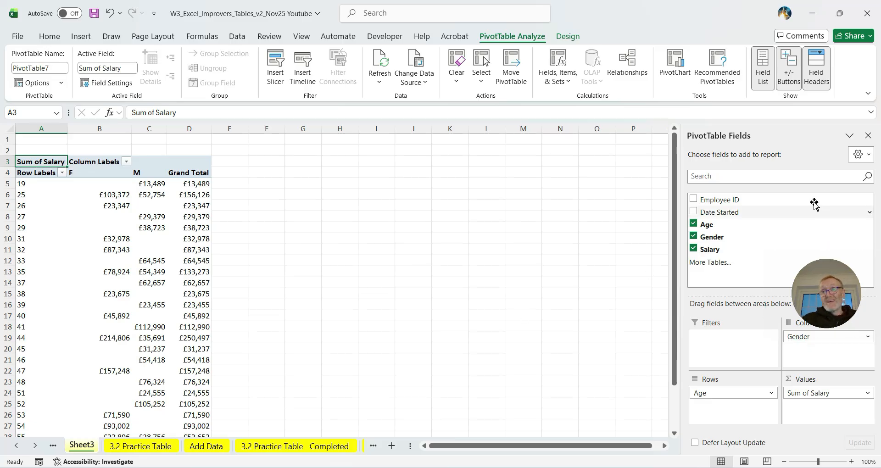
pyautogui.click(868, 137)
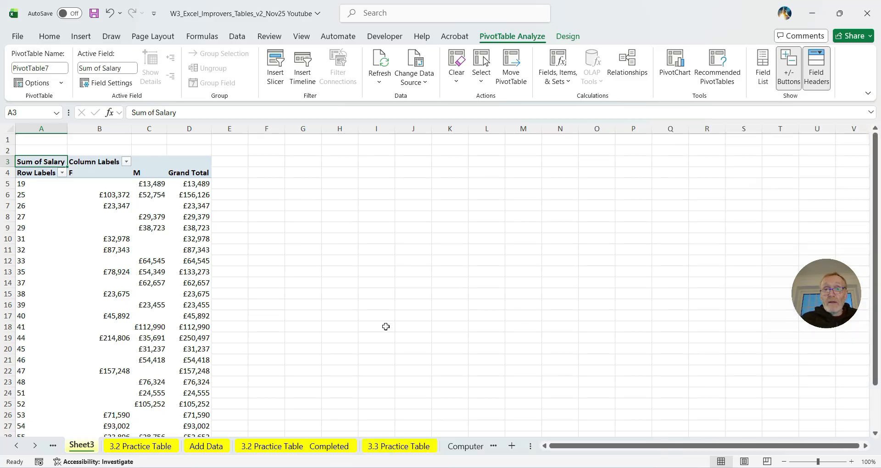
# Look over the age rows of the salary PivotTable and apply a light green PivotTable style to it.
pyautogui.scroll(-3, 72, 279)
pyautogui.scroll(3, 70, 280)
pyautogui.scroll(-1, 70, 281)
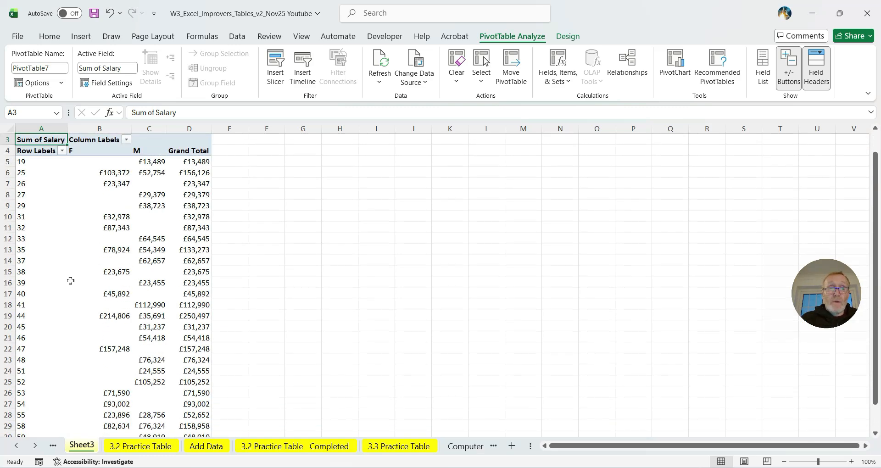
pyautogui.click(31, 152)
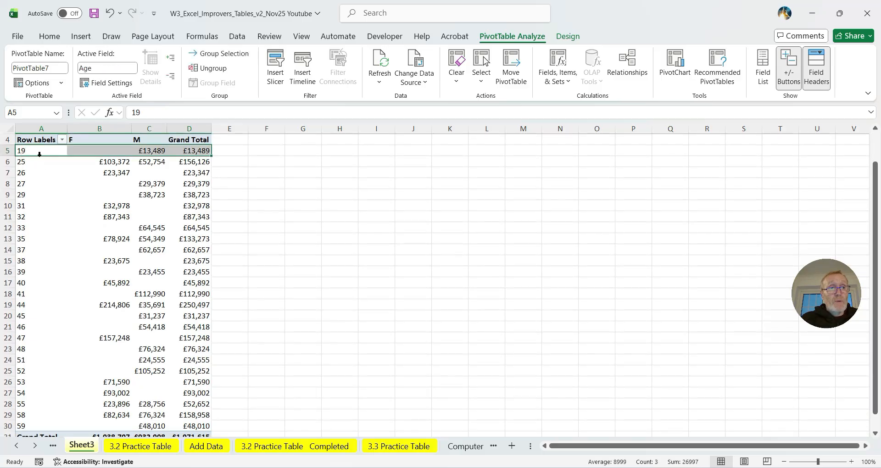
pyautogui.click(43, 229)
pyautogui.scroll(1, 48, 231)
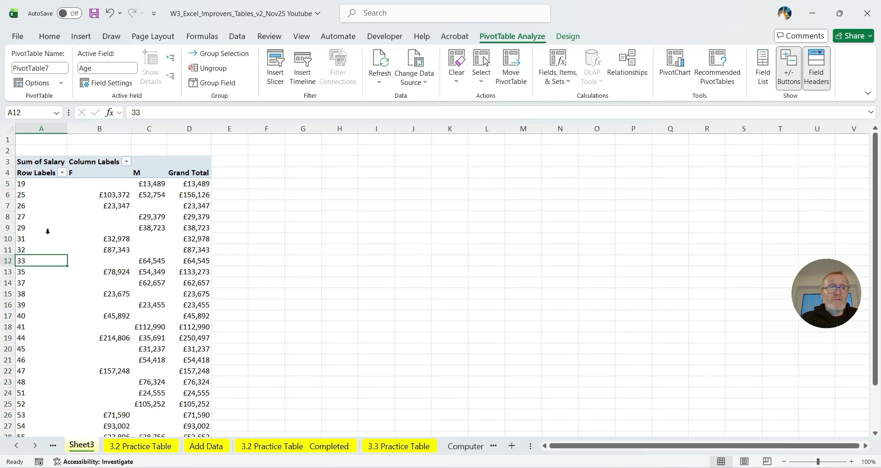
pyautogui.click(43, 163)
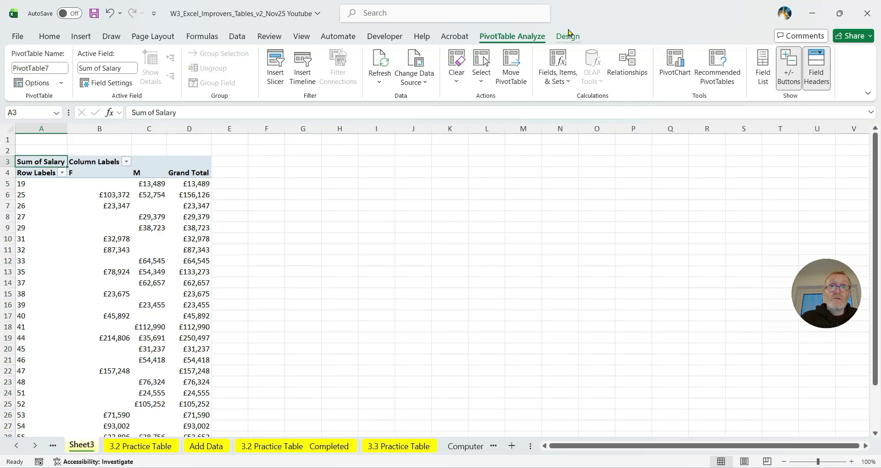
pyautogui.click(568, 36)
pyautogui.click(476, 68)
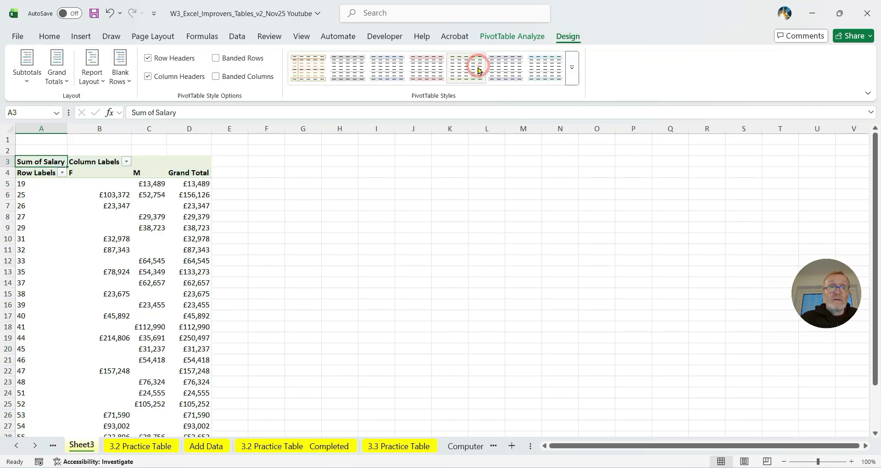
# Group the PivotTable's Age row labels from 19 to 59 in intervals of 10.
pyautogui.scroll(-1, 262, 241)
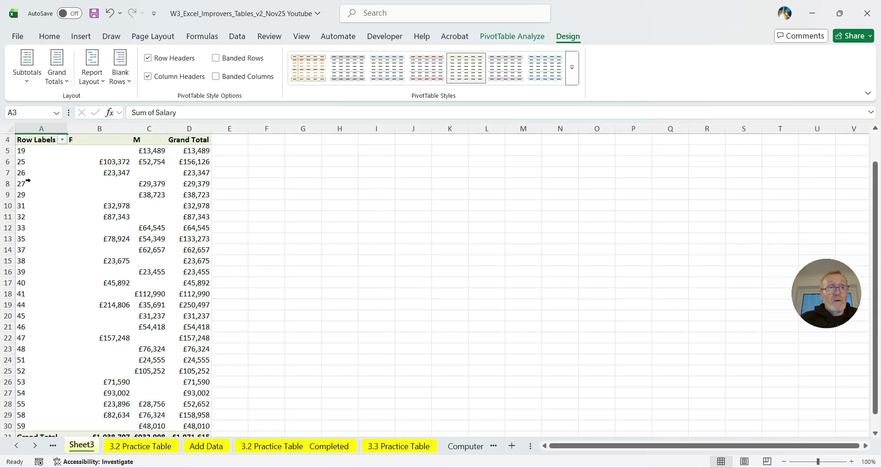
pyautogui.click(24, 163)
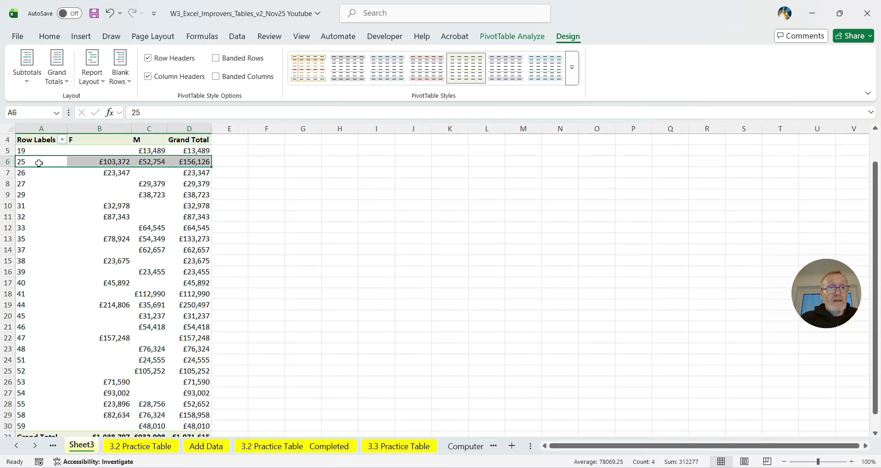
pyautogui.click(36, 163)
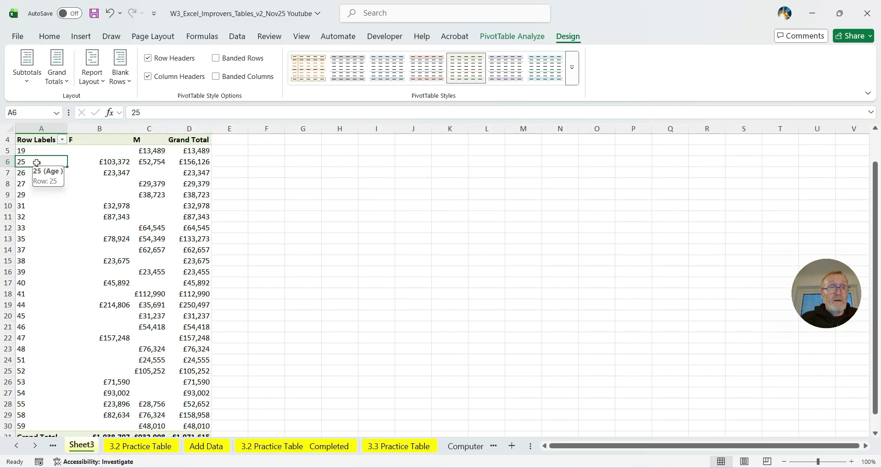
pyautogui.rightClick(37, 162)
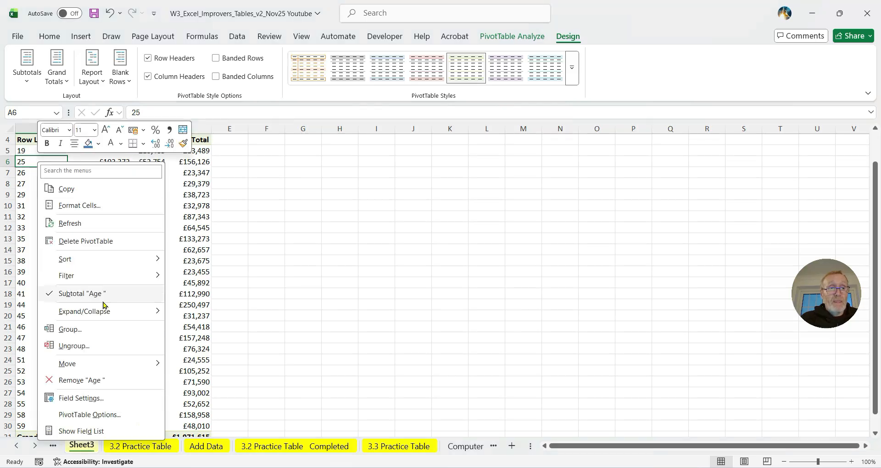
pyautogui.click(73, 334)
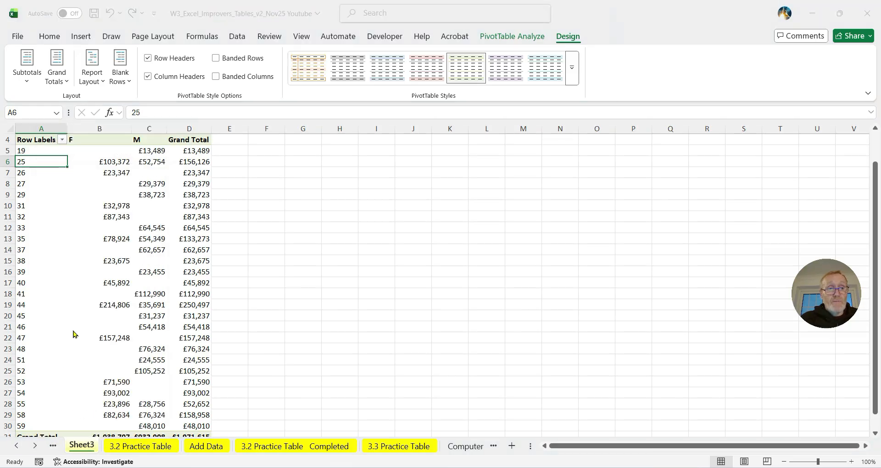
pyautogui.moveTo(87, 280); pyautogui.dragTo(317, 219)
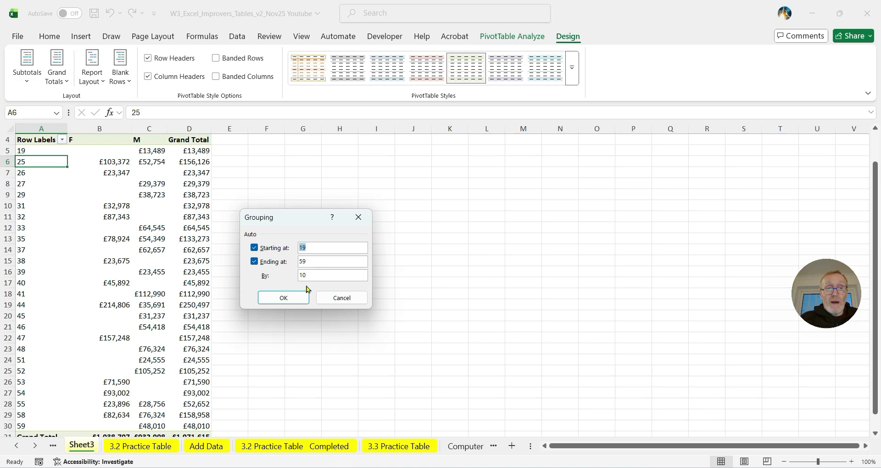
pyautogui.click(282, 299)
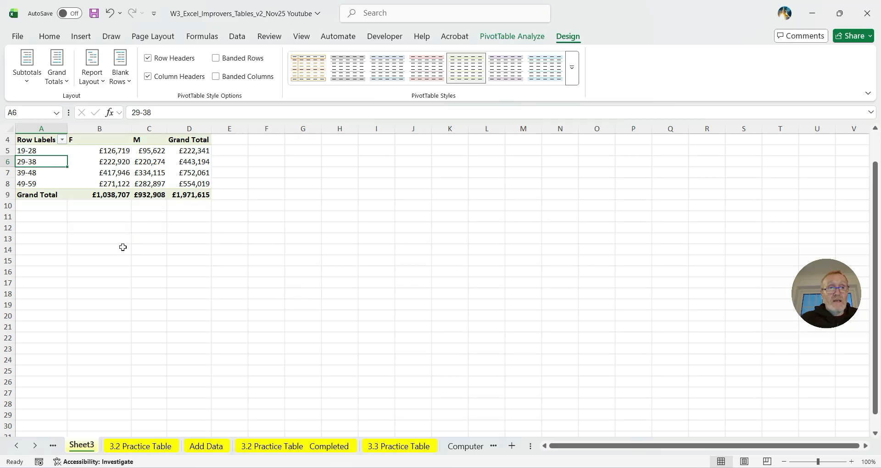
pyautogui.scroll(1, 122, 247)
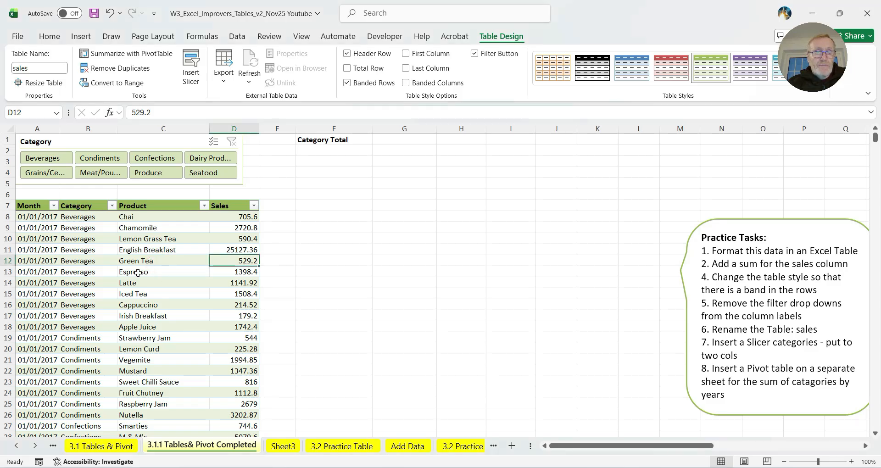
# On the 3.1.1 Tables& Pivot Completed sheet, filter the sales table by Beverages with the Category slicer and view its last rows.
pyautogui.scroll(-4, 95, 260)
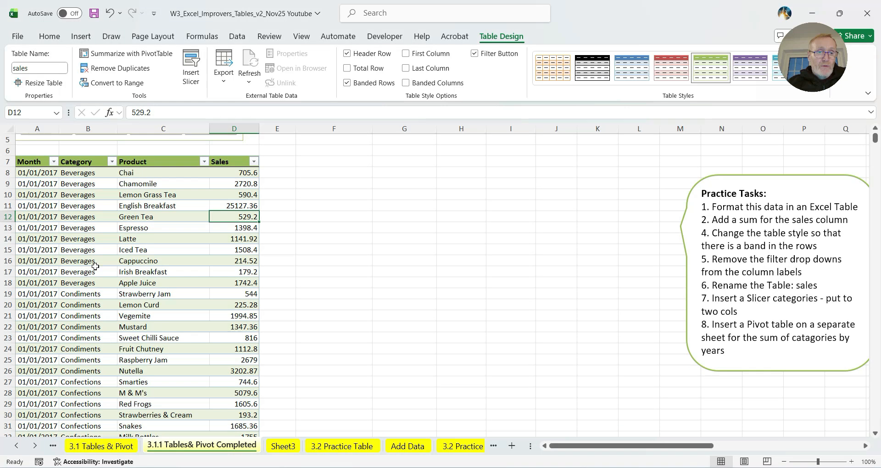
pyautogui.scroll(-1, 95, 261)
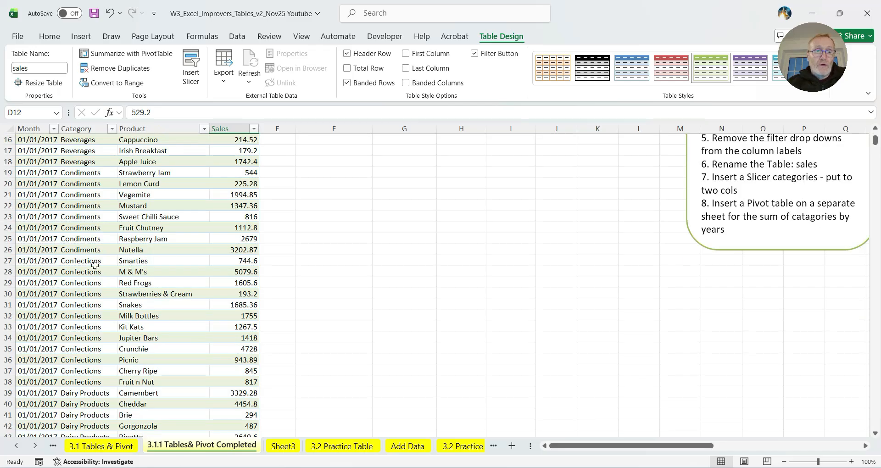
pyautogui.scroll(5, 95, 265)
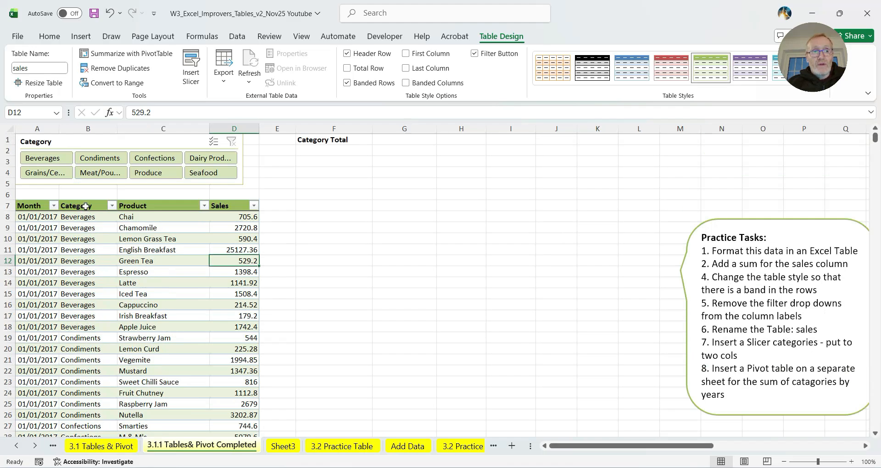
pyautogui.click(43, 159)
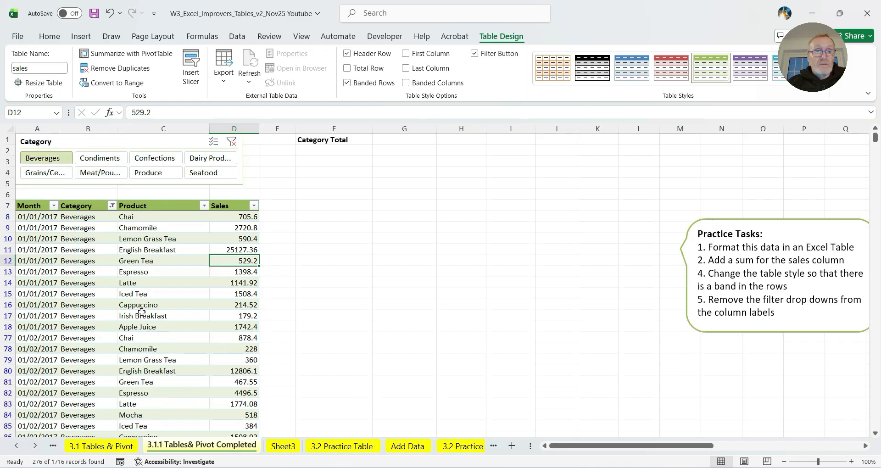
pyautogui.scroll(-6, 142, 311)
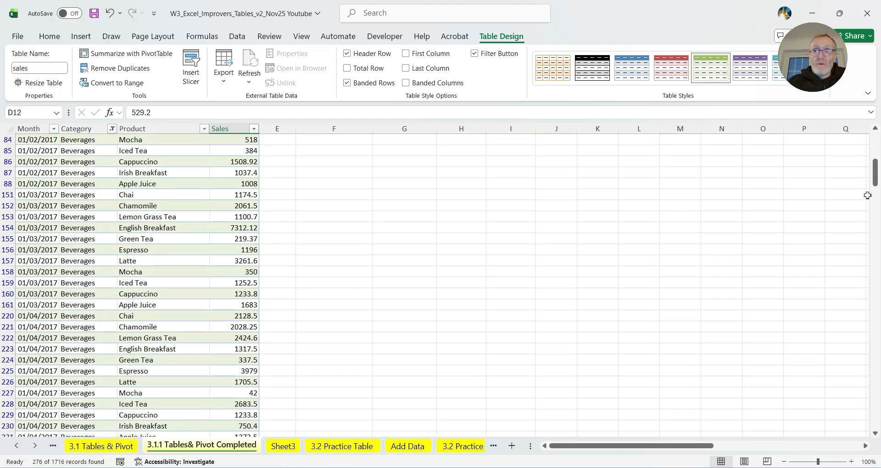
pyautogui.moveTo(875, 172); pyautogui.dragTo(878, 418)
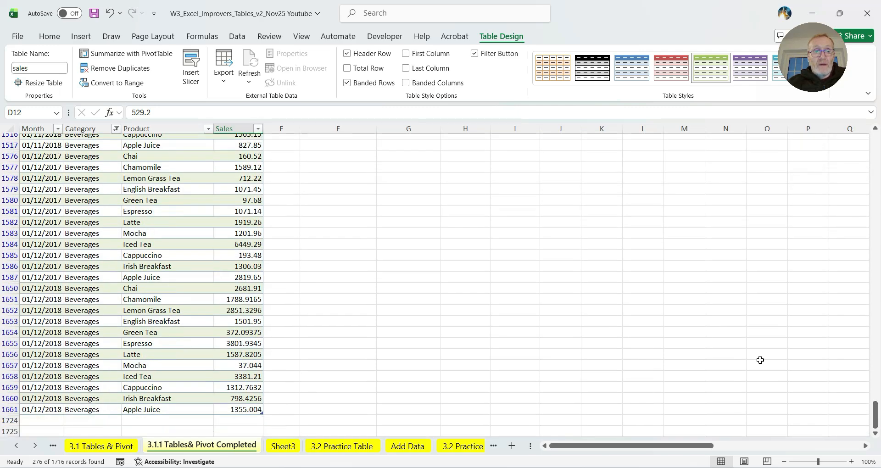
# Show the sales table's total row for the Beverages sales, hide it again and clear the Category filter.
pyautogui.click(347, 68)
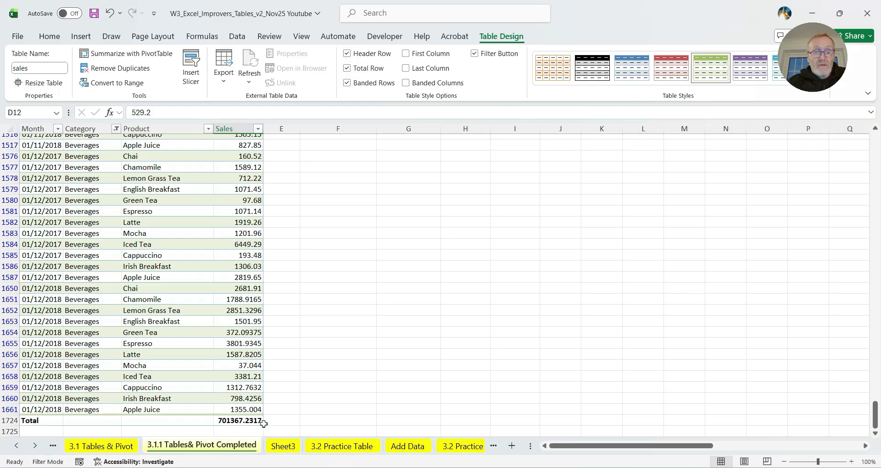
pyautogui.click(347, 68)
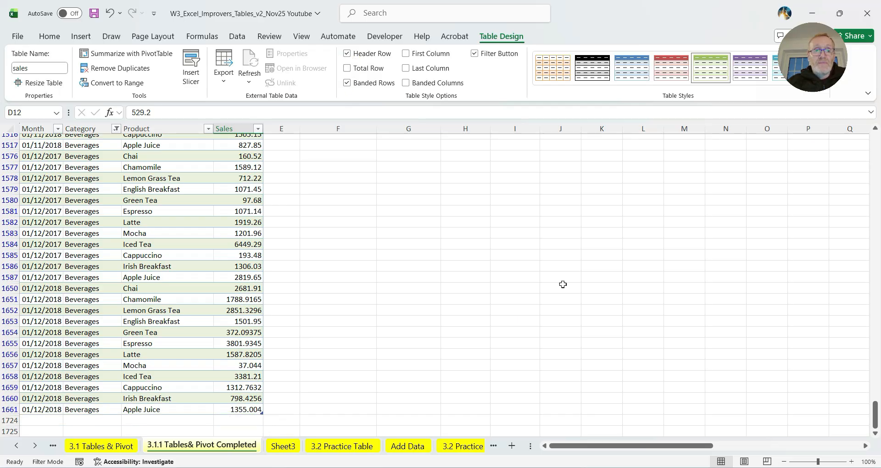
pyautogui.moveTo(875, 415); pyautogui.dragTo(877, 111)
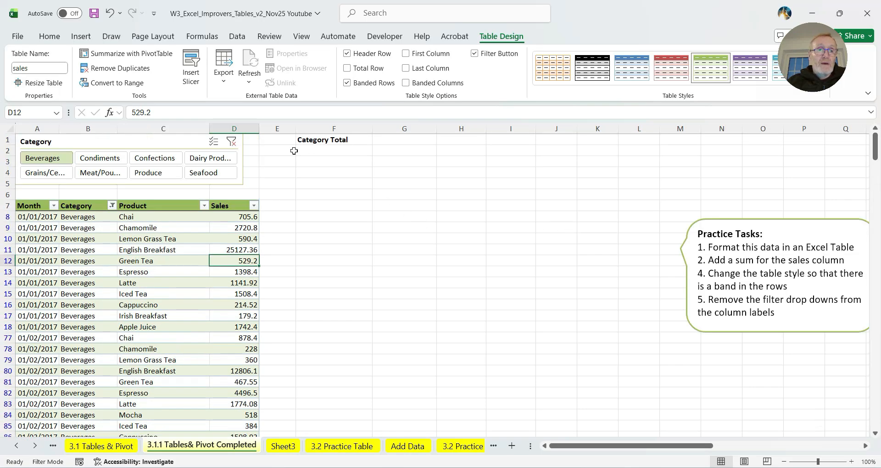
pyautogui.click(231, 141)
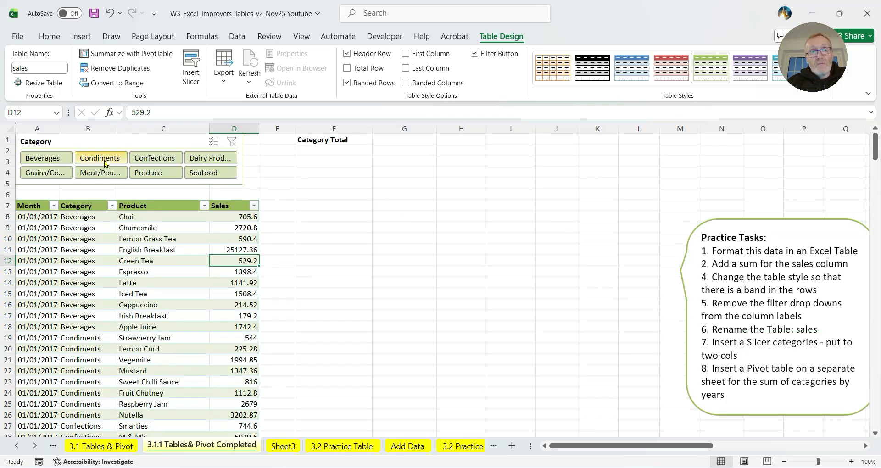
pyautogui.click(7, 194)
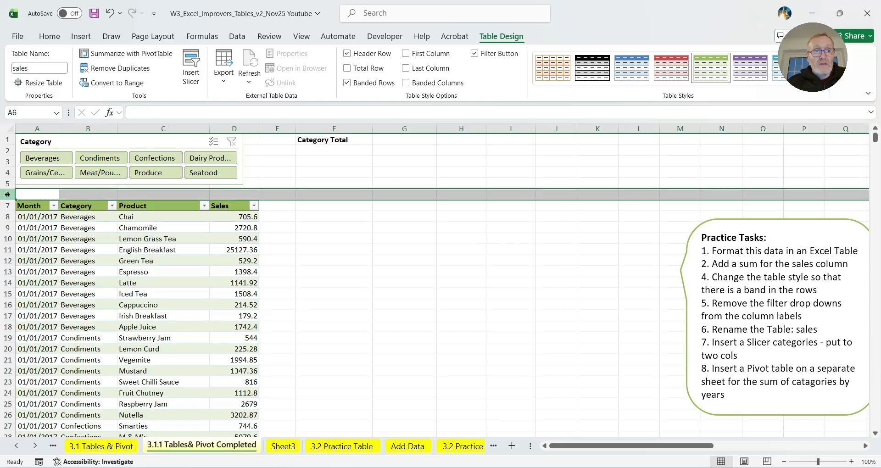
pyautogui.rightClick(8, 194)
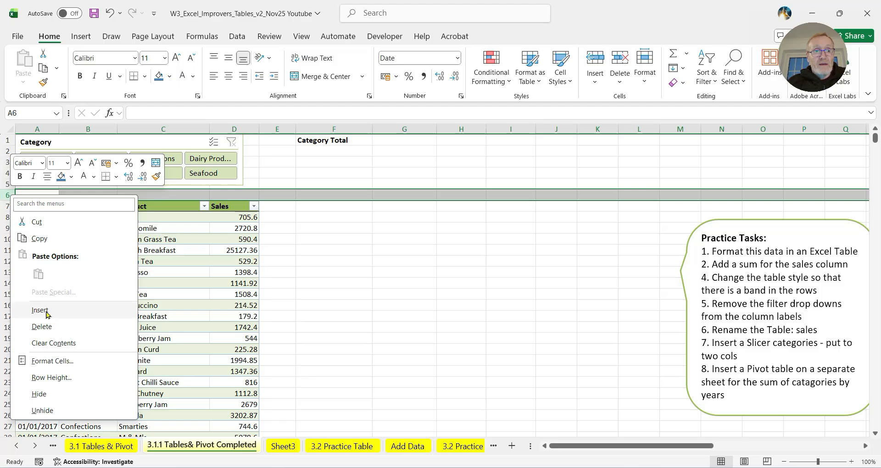
pyautogui.press('Escape')
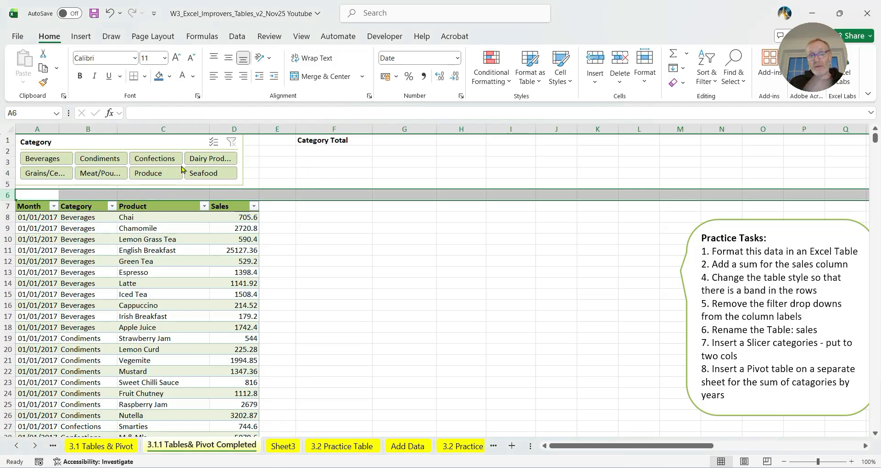
# Enter =AGGREGATE(9,1,sales[Sales]) in F2 under Category Total to sum only the visible rows of the sales table.
pyautogui.click(319, 152)
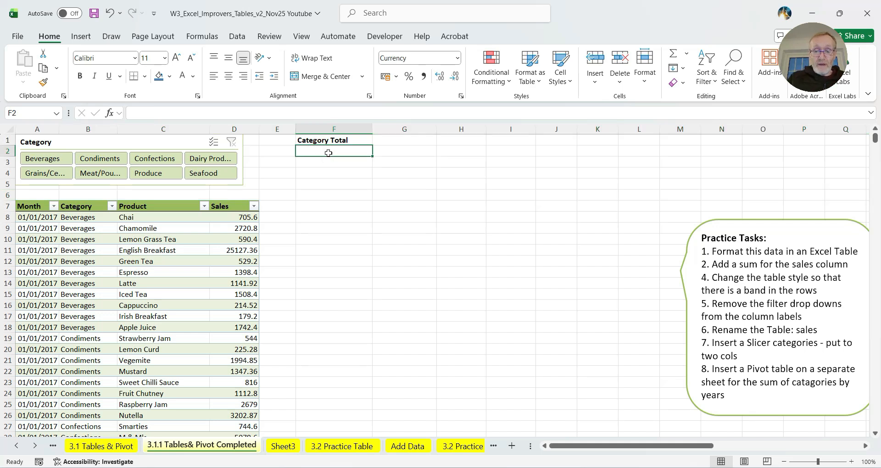
pyautogui.write('=agg')
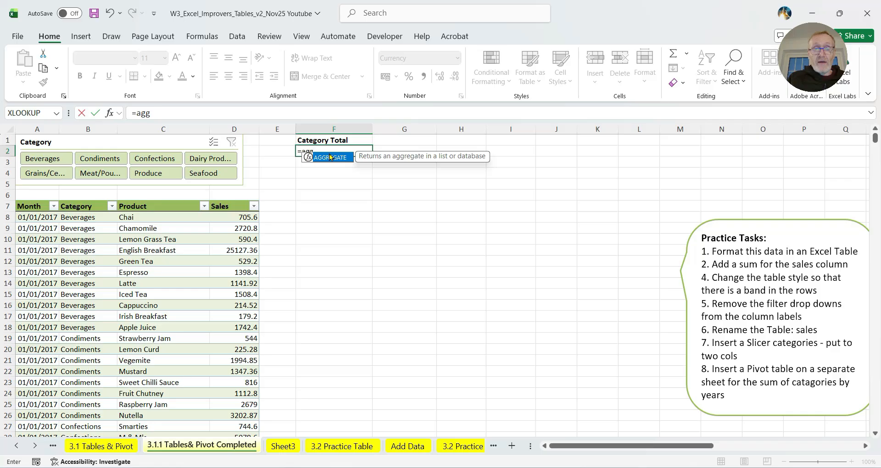
pyautogui.doubleClick(330, 157)
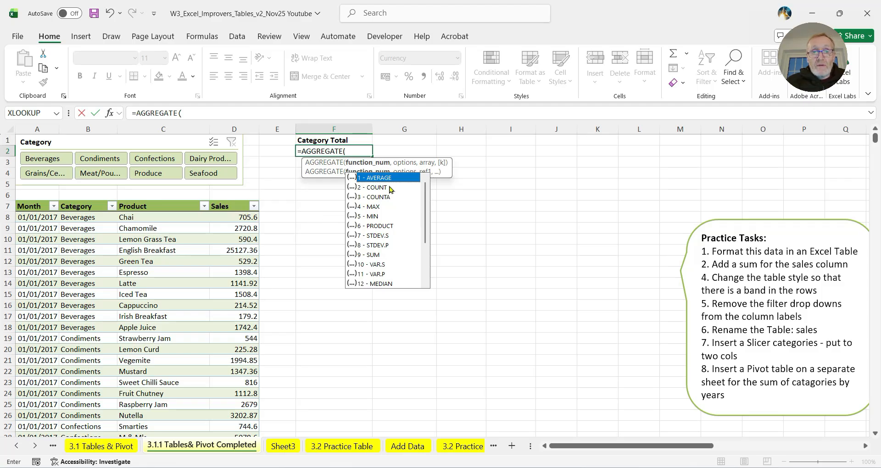
pyautogui.doubleClick(370, 255)
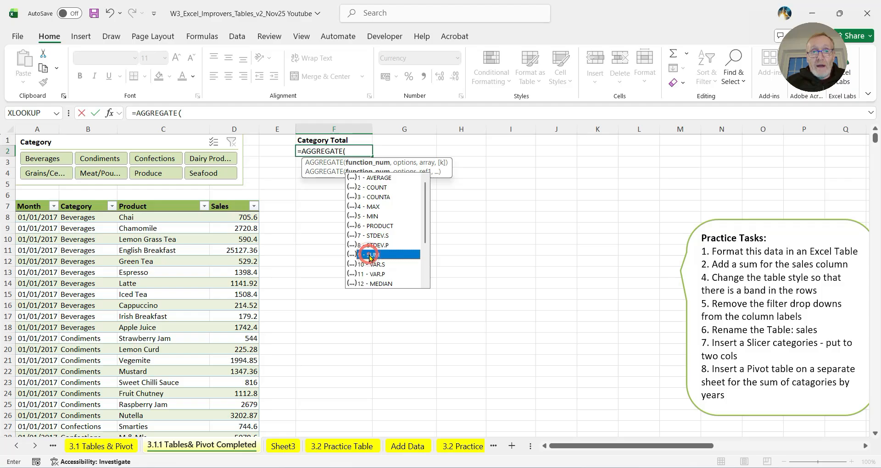
pyautogui.write(',1')
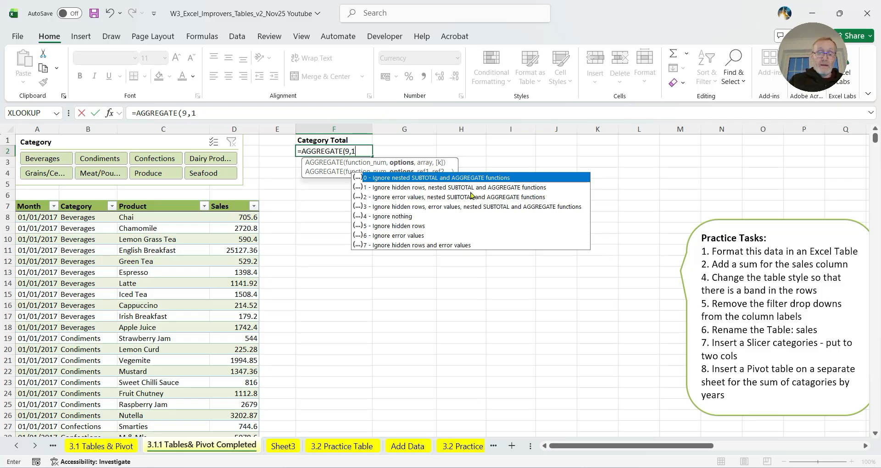
pyautogui.write(',')
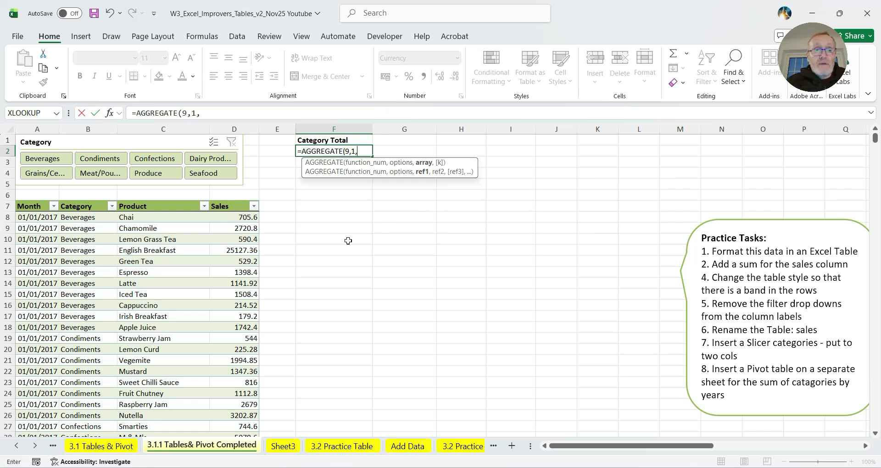
pyautogui.click(233, 200)
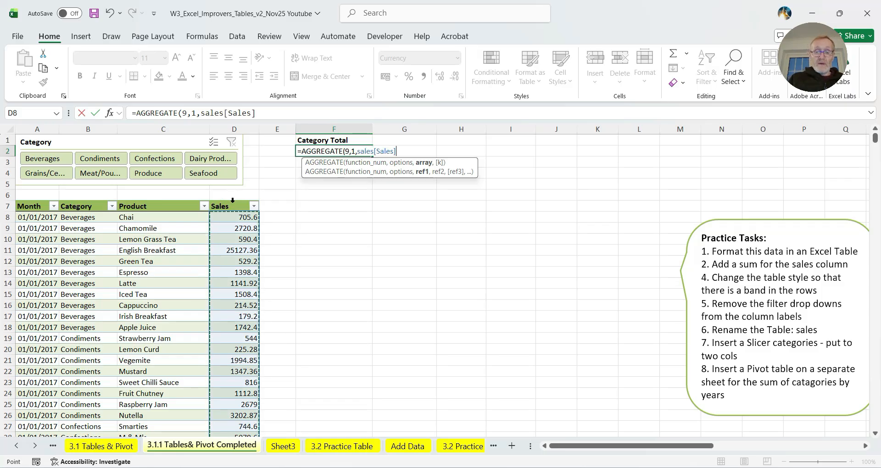
pyautogui.write(')')
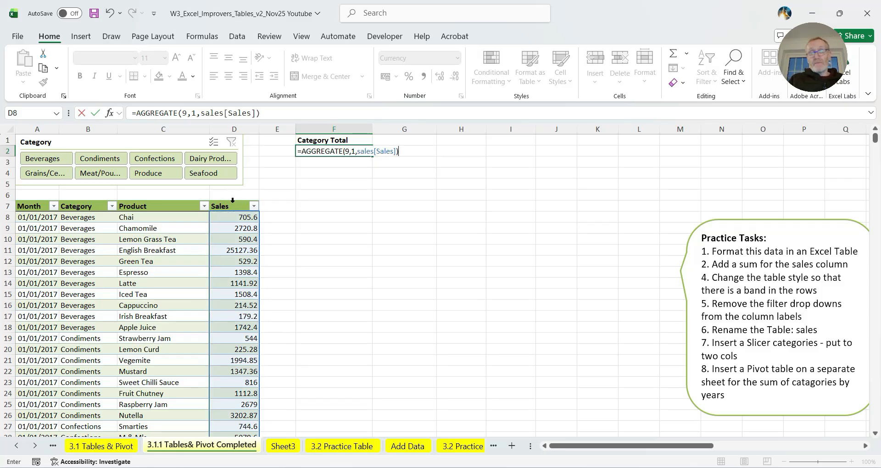
pyautogui.press('Return')
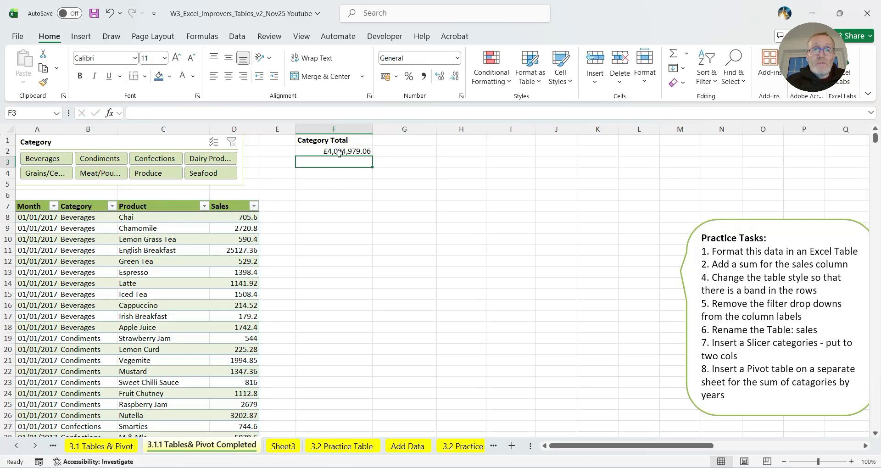
pyautogui.click(340, 151)
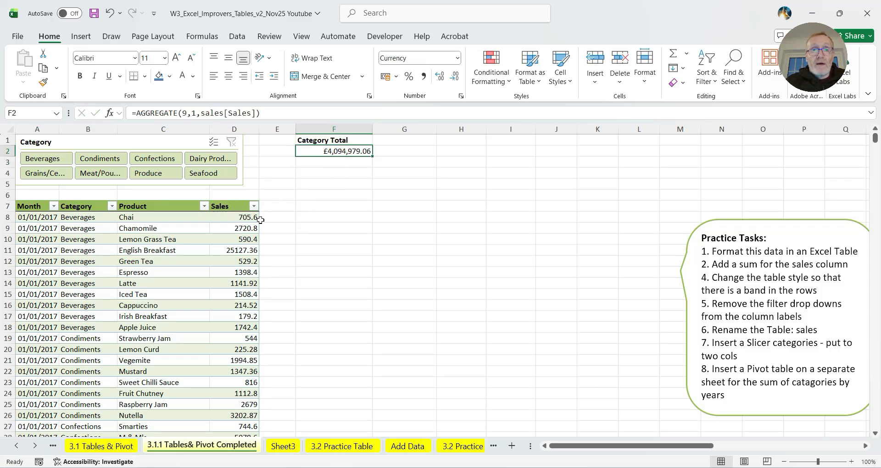
# Check the category total for Beverages, Grains/Cereals, Grains/Cereals with Condiments, Meat/Poultry, a four-category combination including Dairy Products, and Seafood using the Category slicer.
pyautogui.click(42, 161)
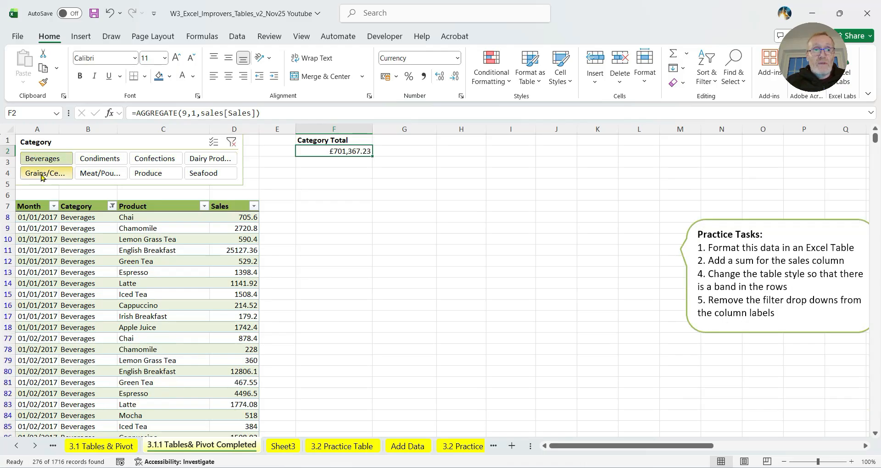
pyautogui.click(43, 175)
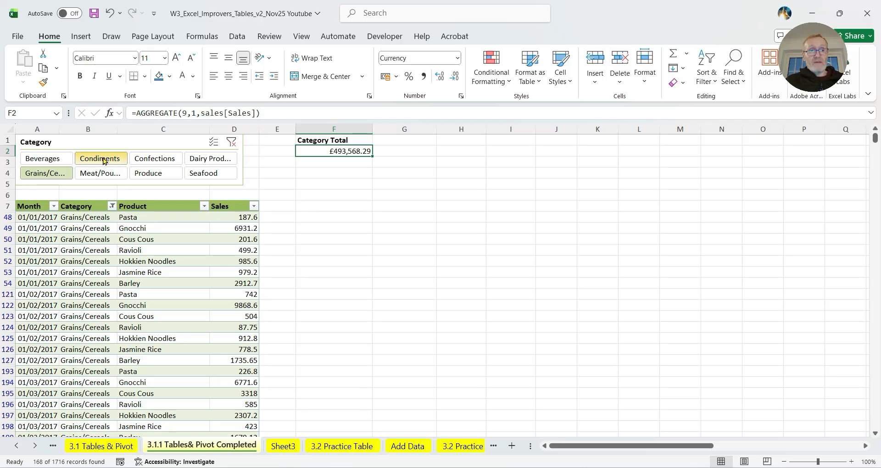
pyautogui.keyDown('ctrl'); pyautogui.click(103, 162); pyautogui.keyUp('ctrl')
pyautogui.click(103, 162)
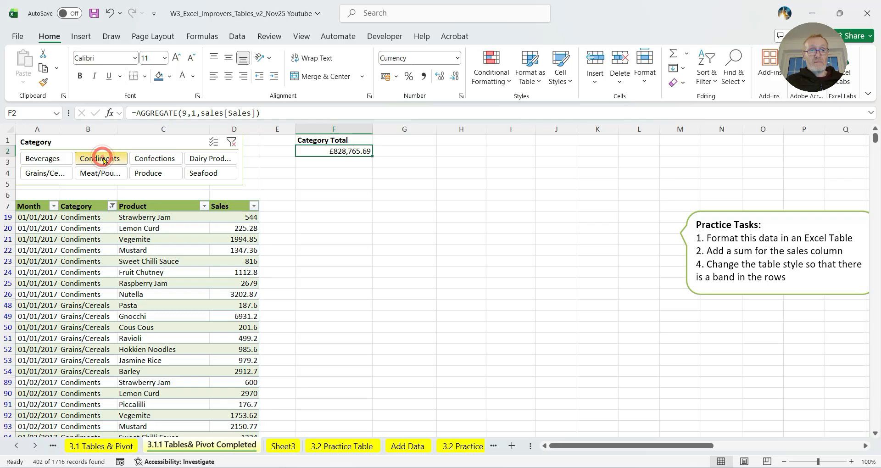
pyautogui.click(100, 174)
pyautogui.click(155, 174)
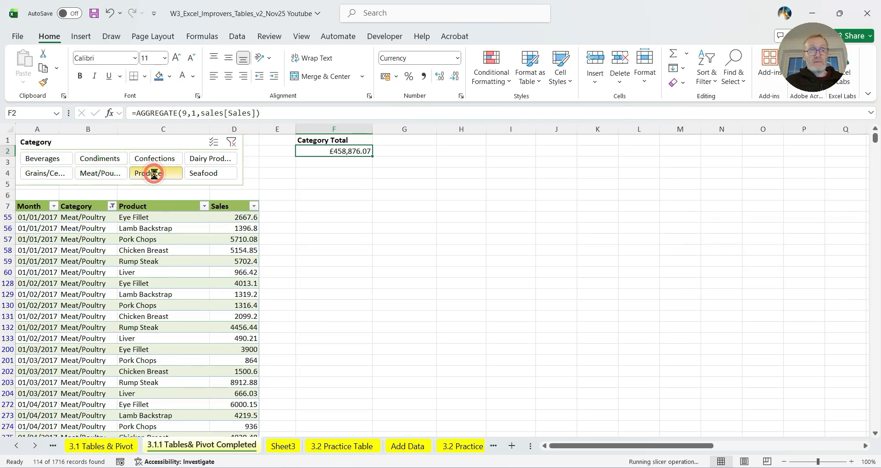
pyautogui.keyDown('ctrl'); pyautogui.click(204, 162); pyautogui.keyUp('ctrl')
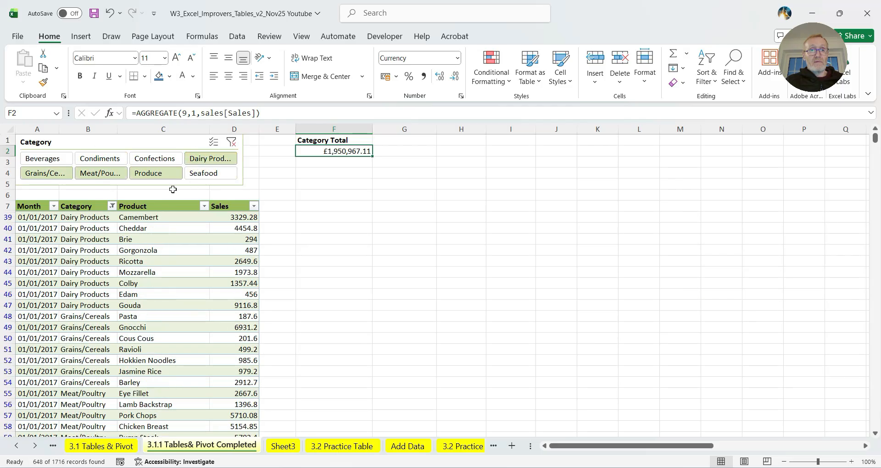
pyautogui.click(207, 177)
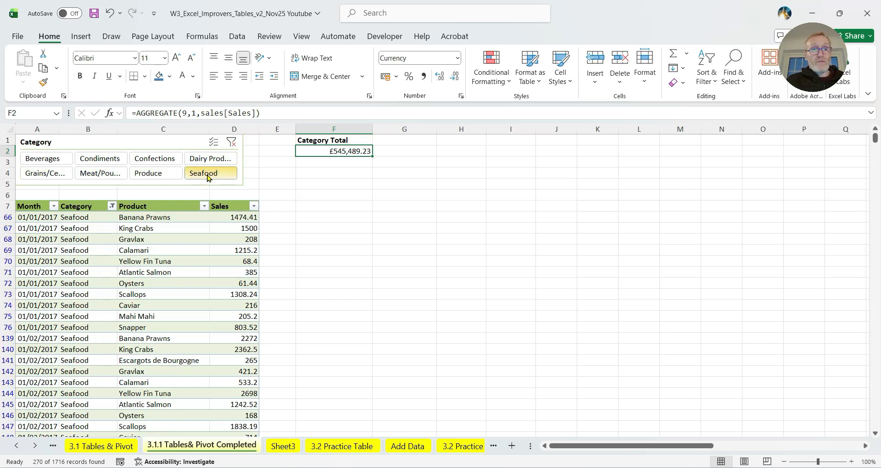
# Check the category total for Seafood with Produce, Produce alone and Beverages using the Category slicer, and clear the filter.
pyautogui.keyDown('ctrl'); pyautogui.click(154, 173); pyautogui.keyUp('ctrl')
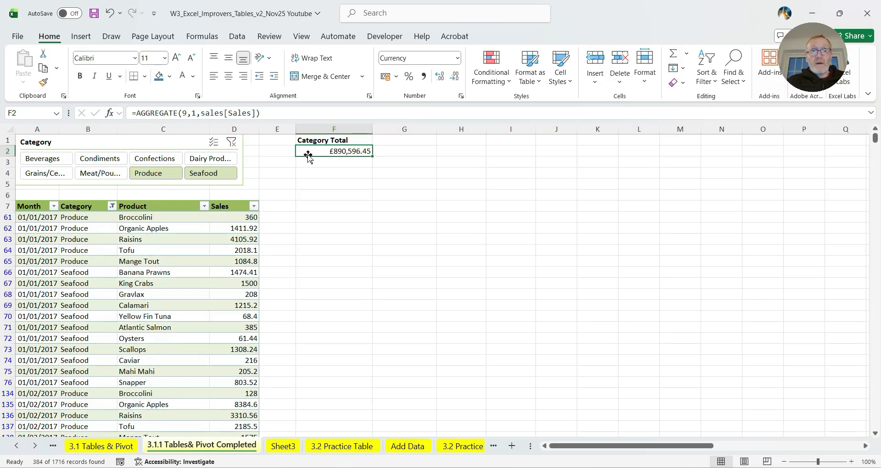
pyautogui.click(146, 174)
pyautogui.click(106, 173)
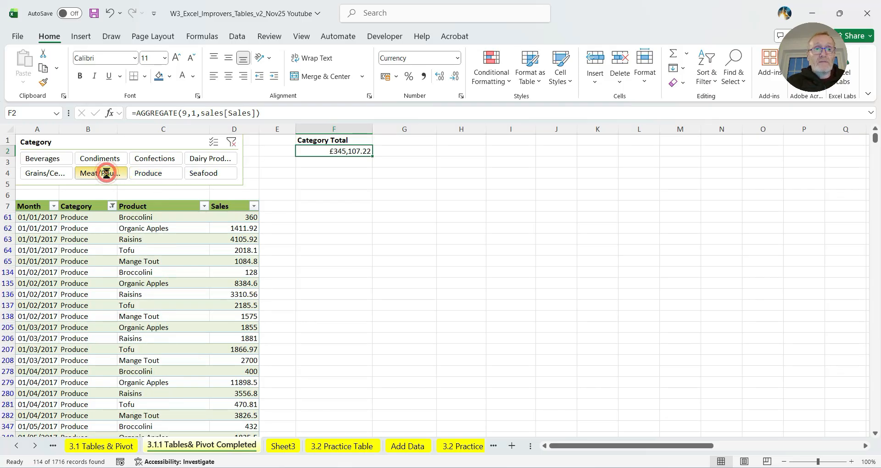
pyautogui.click(202, 174)
pyautogui.click(164, 174)
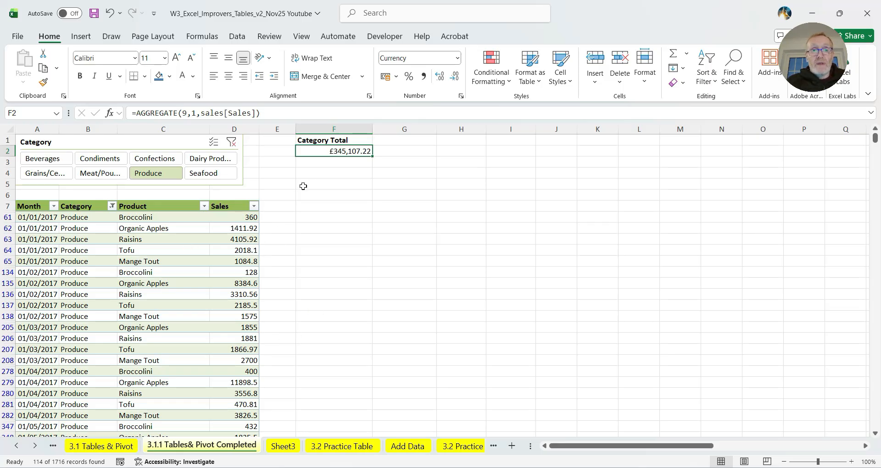
pyautogui.click(37, 157)
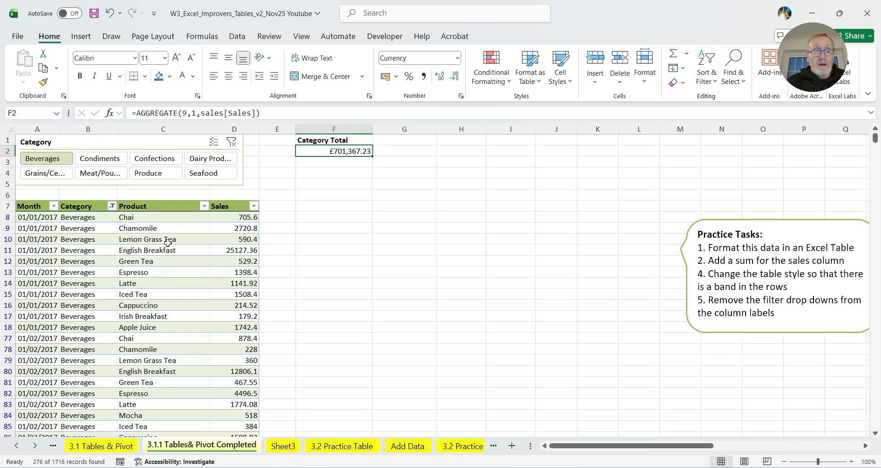
pyautogui.click(232, 142)
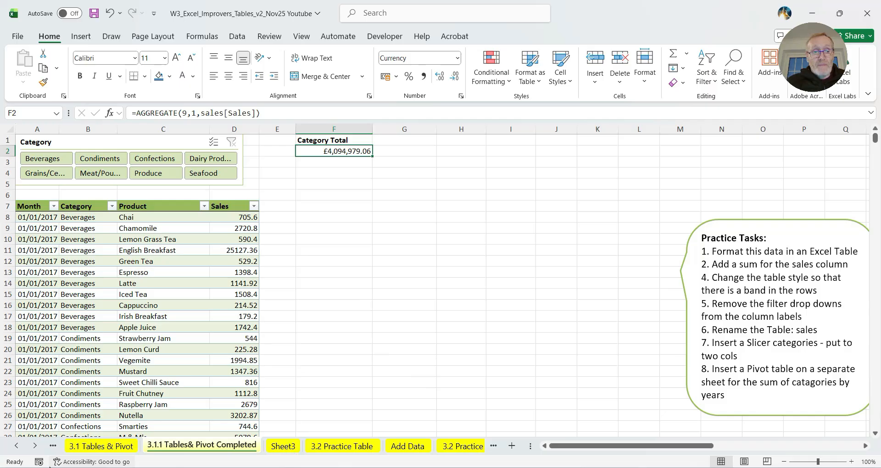
# Look through the practice data on the Computer Stock, Sales, Customers, Employees and Training courses sheets.
pyautogui.click(37, 447)
pyautogui.click(36, 447)
pyautogui.click(36, 448)
pyautogui.click(166, 446)
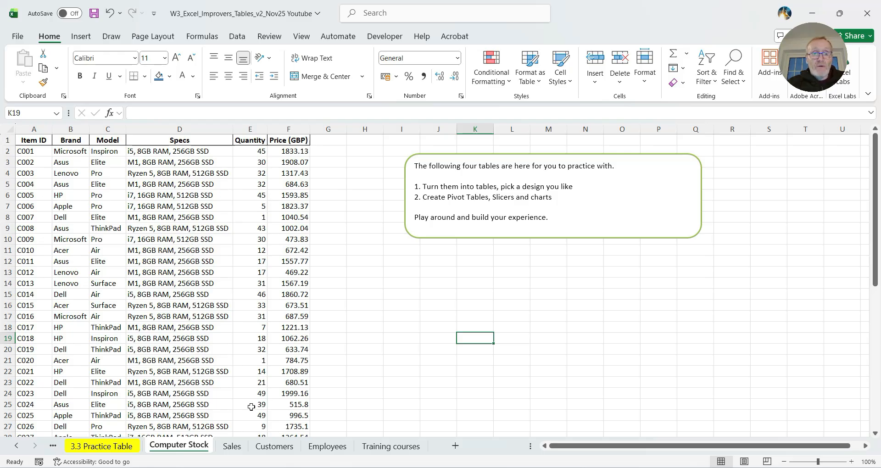
pyautogui.click(232, 447)
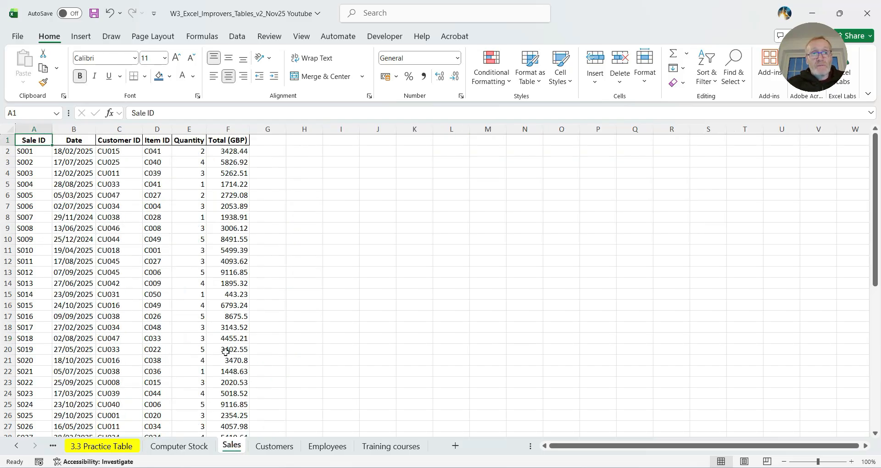
pyautogui.click(272, 446)
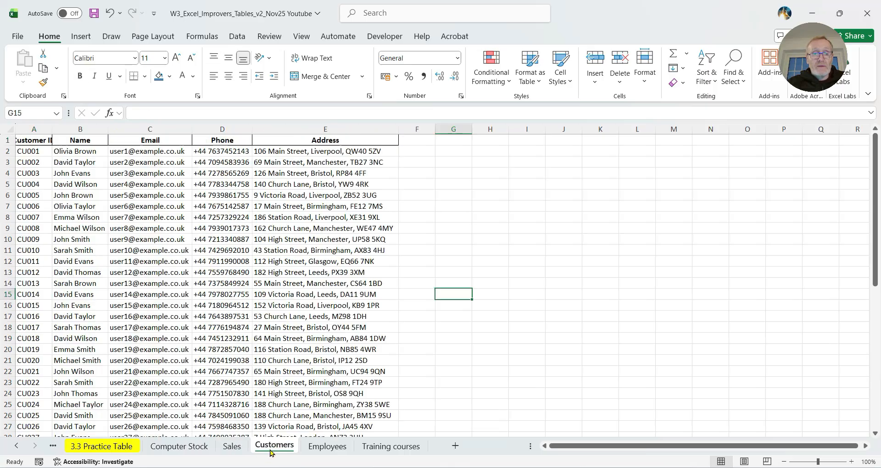
pyautogui.click(320, 451)
pyautogui.click(367, 448)
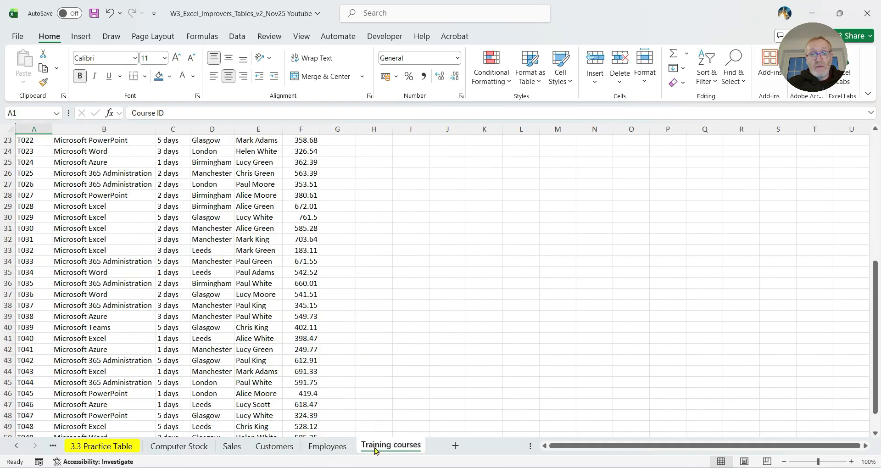
# On the Customers sheet, add the headings Steet, Town and Post code in F1:H1 after the Address column and widen column F.
pyautogui.click(320, 448)
pyautogui.click(273, 449)
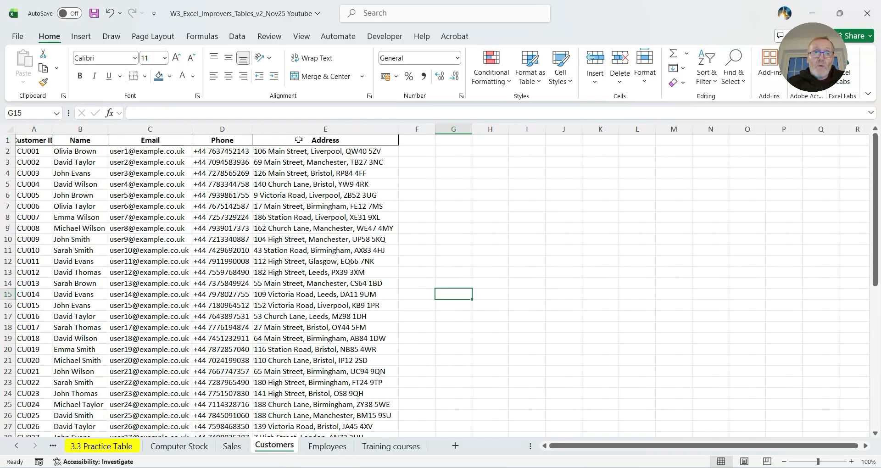
pyautogui.click(300, 130)
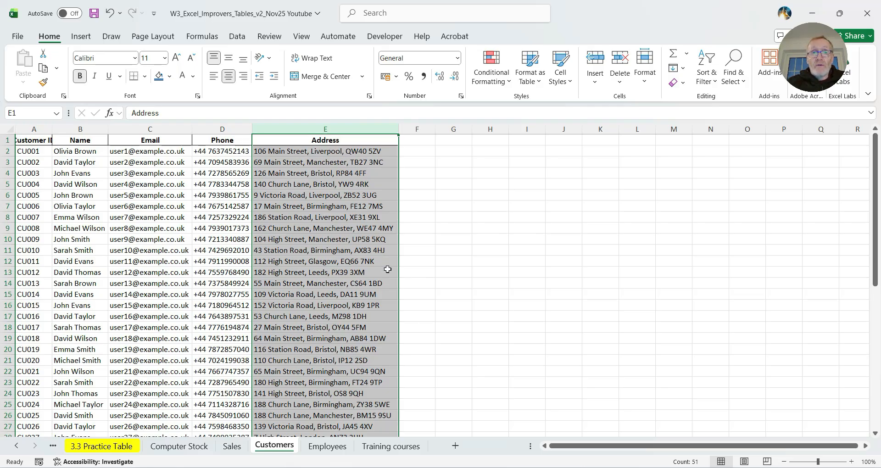
pyautogui.click(413, 139)
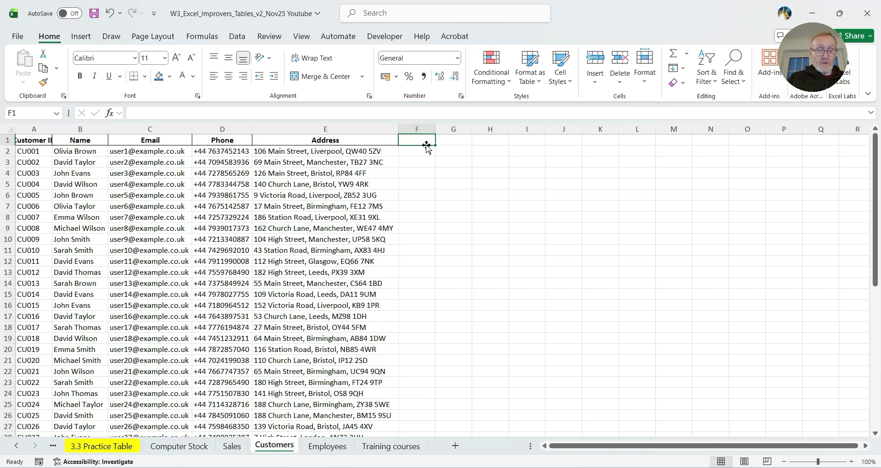
pyautogui.write('Steet')
pyautogui.press('Tab')
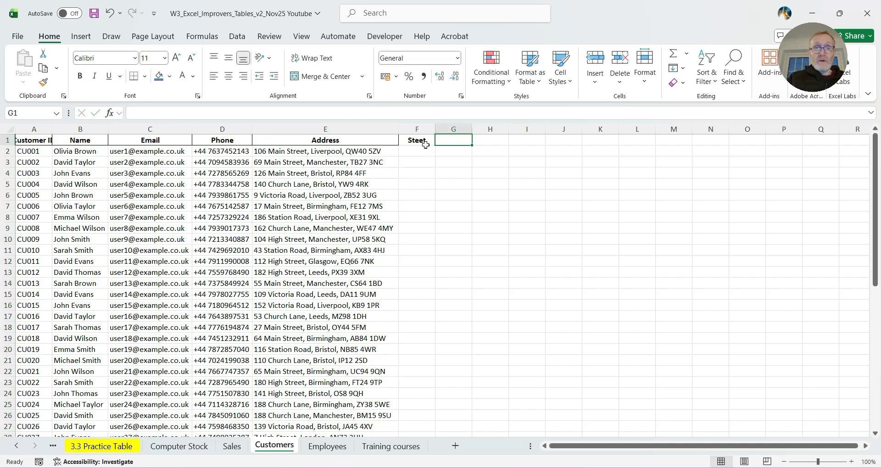
pyautogui.write('Town')
pyautogui.press('Tab')
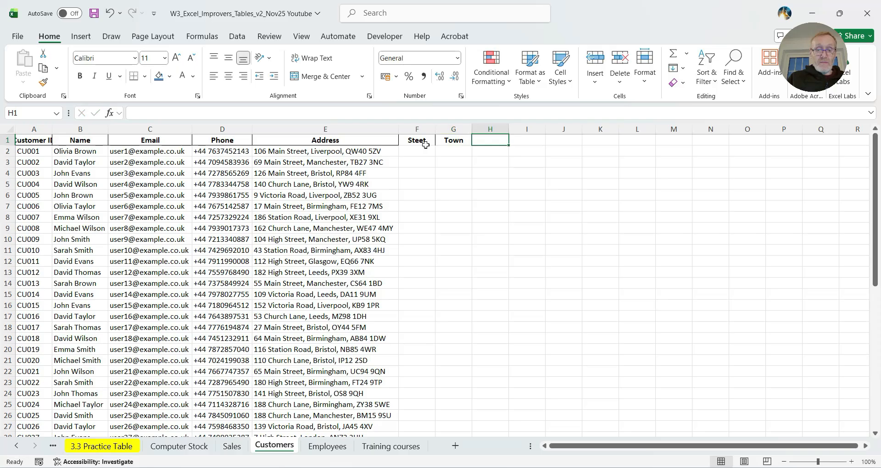
pyautogui.write('Post code')
pyautogui.click(454, 230)
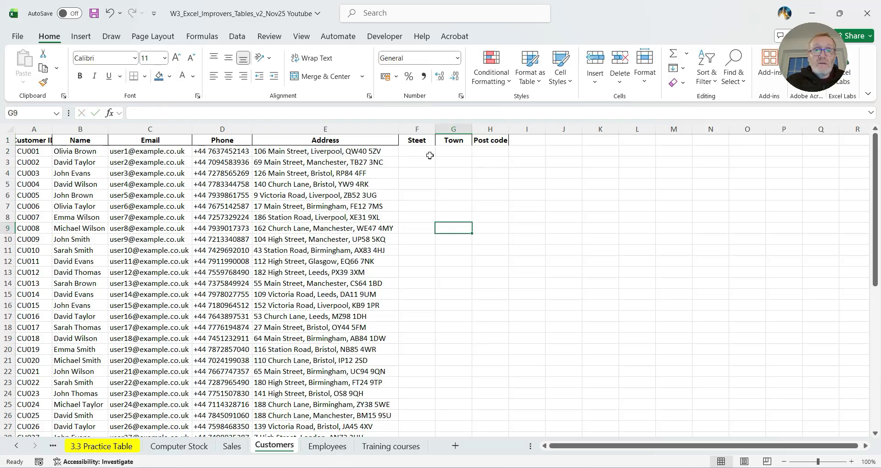
pyautogui.moveTo(436, 129); pyautogui.dragTo(457, 129)
# Enter the first customer's house number and street in F2 and extract the remaining streets down column F with Flash Fill.
pyautogui.click(413, 151)
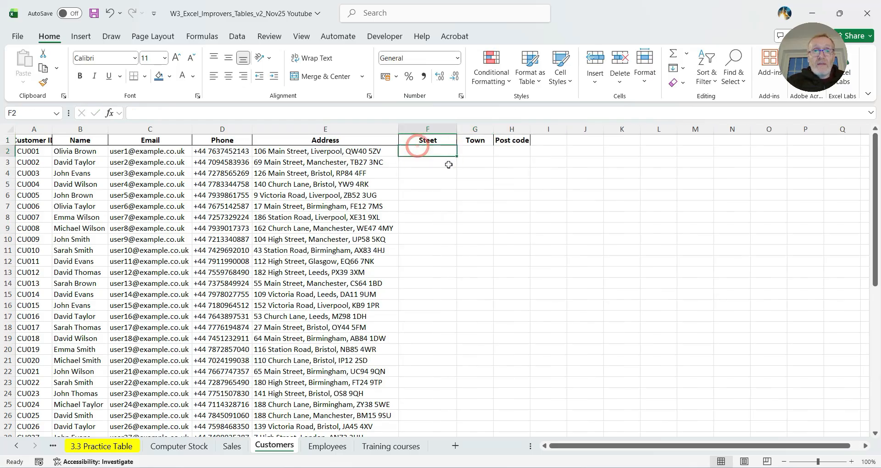
pyautogui.write('106 Main Street')
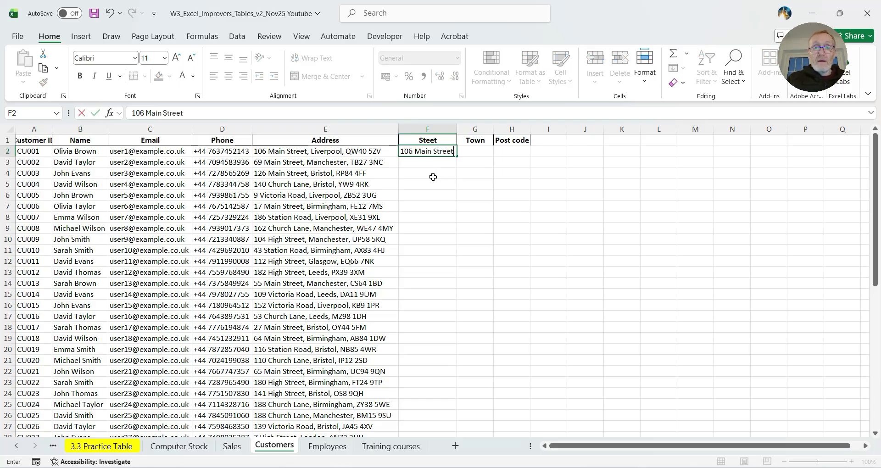
pyautogui.press('Return')
pyautogui.click(430, 153)
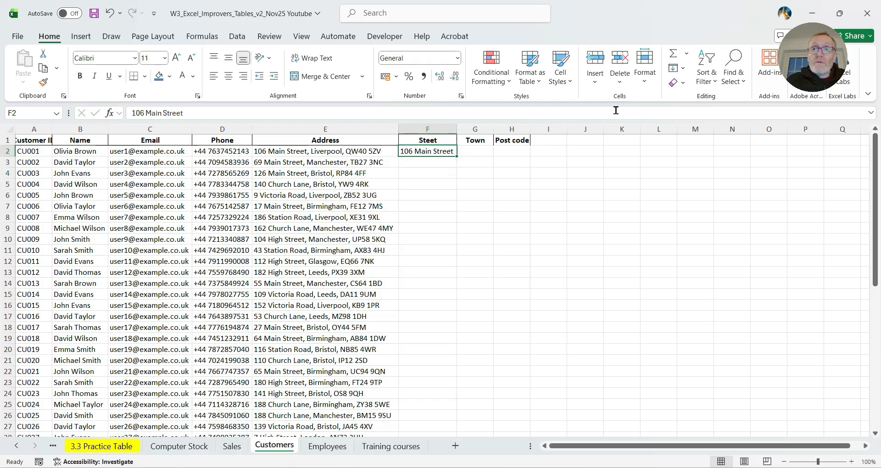
pyautogui.click(682, 69)
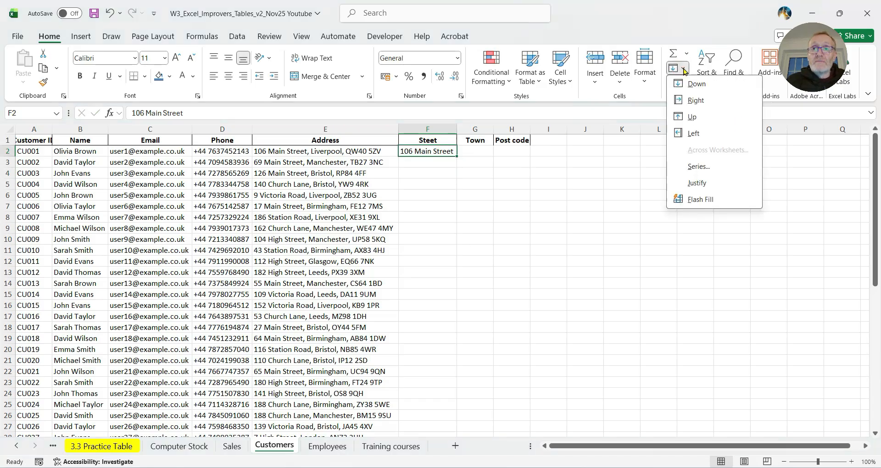
pyautogui.click(695, 200)
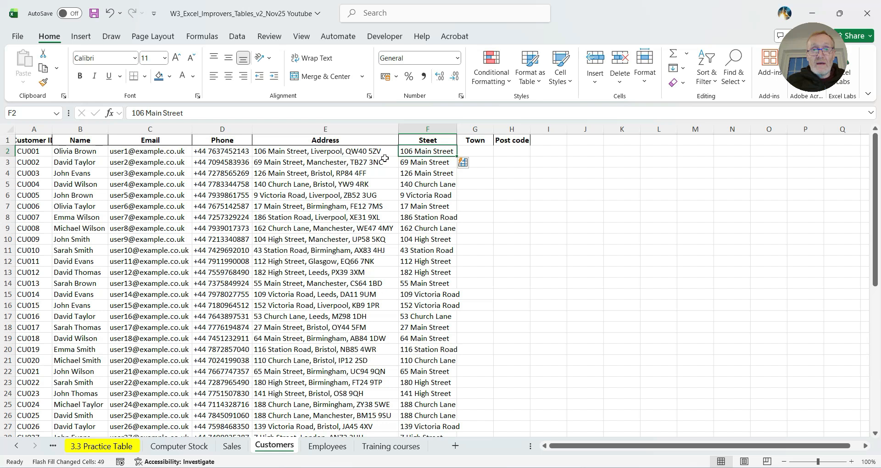
# Enter the first customer's town in G2, Flash Fill the towns down column G and fit the column width to its contents.
pyautogui.click(476, 151)
pyautogui.write('Liverpool')
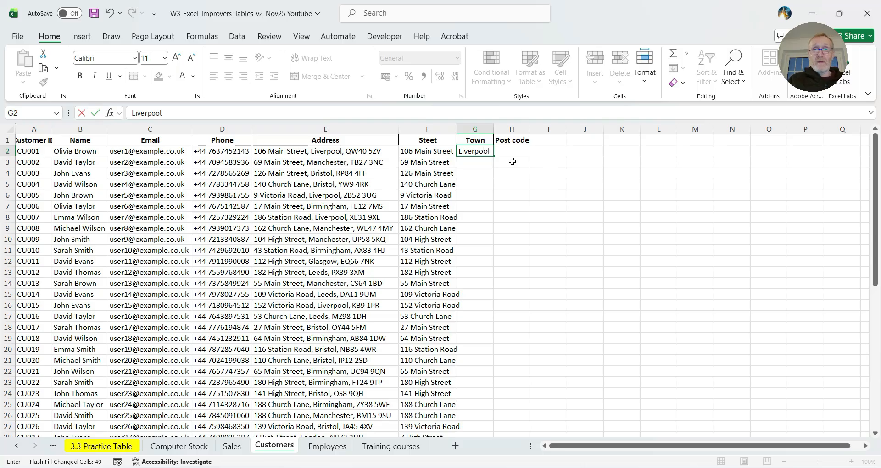
pyautogui.click(491, 203)
pyautogui.click(482, 153)
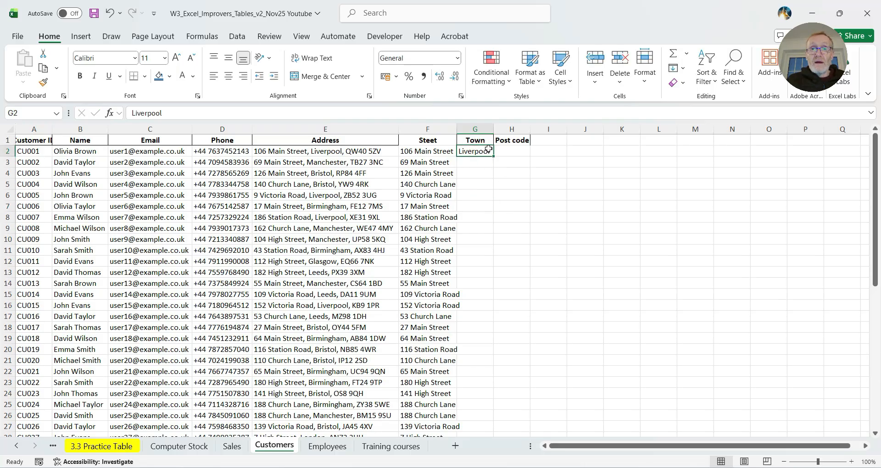
pyautogui.click(682, 70)
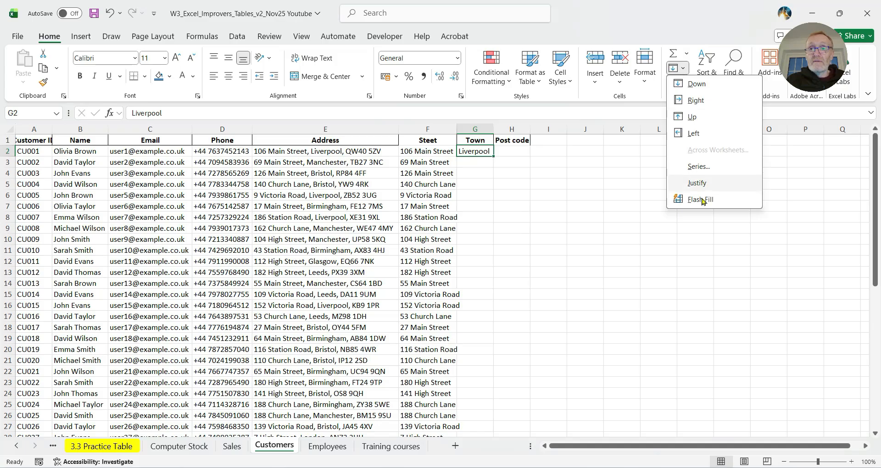
pyautogui.click(698, 199)
pyautogui.doubleClick(494, 129)
# Enter the first customer's post code in H2, fit column H to its contents and Flash Fill the remaining post codes.
pyautogui.click(517, 152)
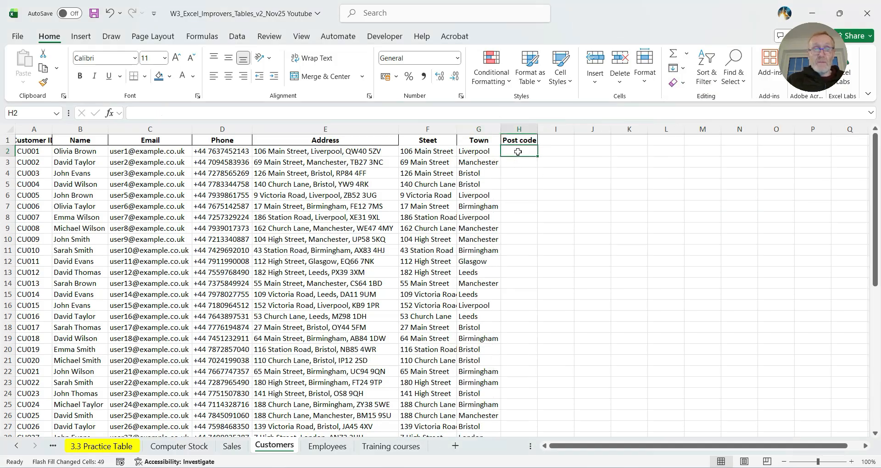
pyautogui.write('QW40')
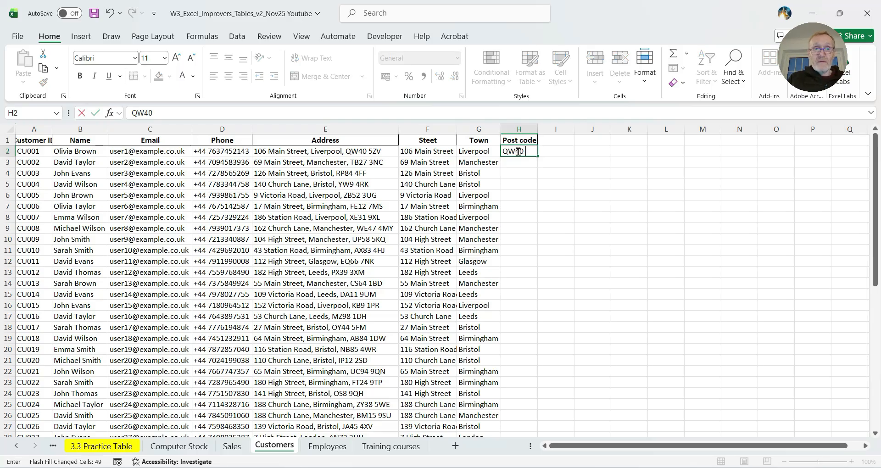
pyautogui.write('Z')
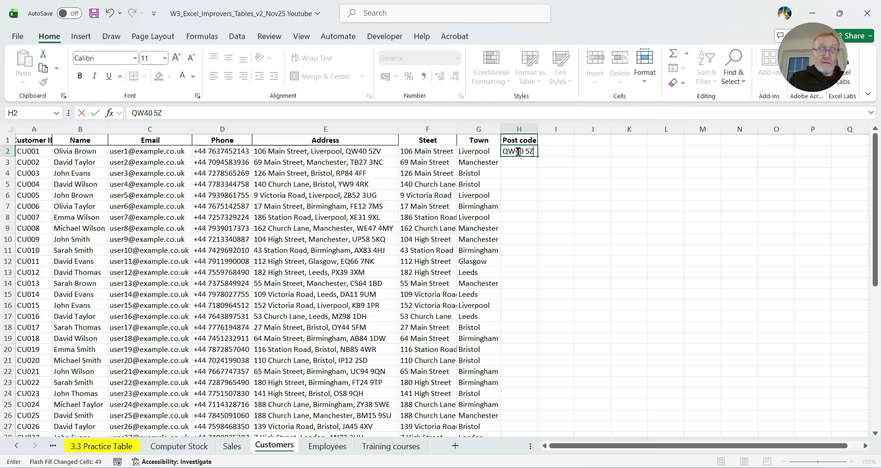
pyautogui.write('V')
pyautogui.click(534, 191)
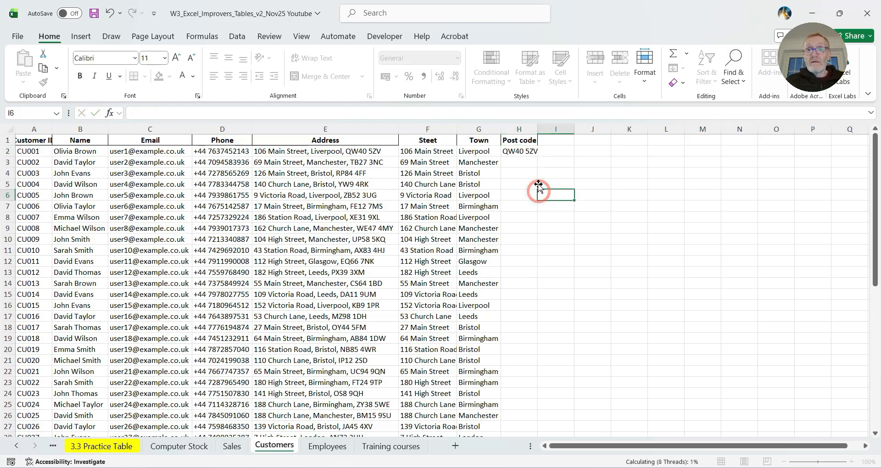
pyautogui.doubleClick(537, 129)
pyautogui.click(525, 152)
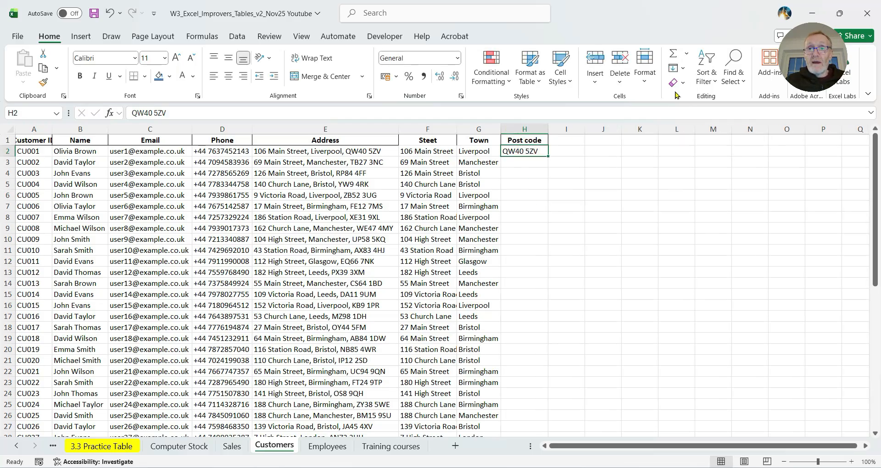
pyautogui.click(678, 68)
pyautogui.click(697, 200)
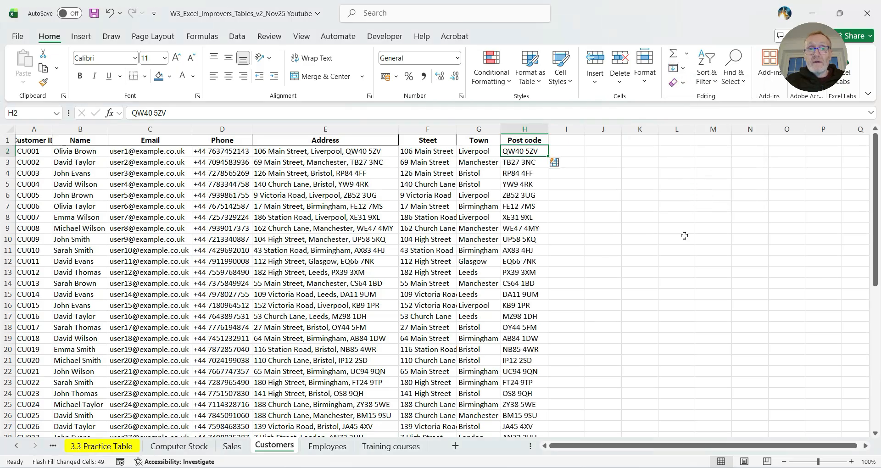